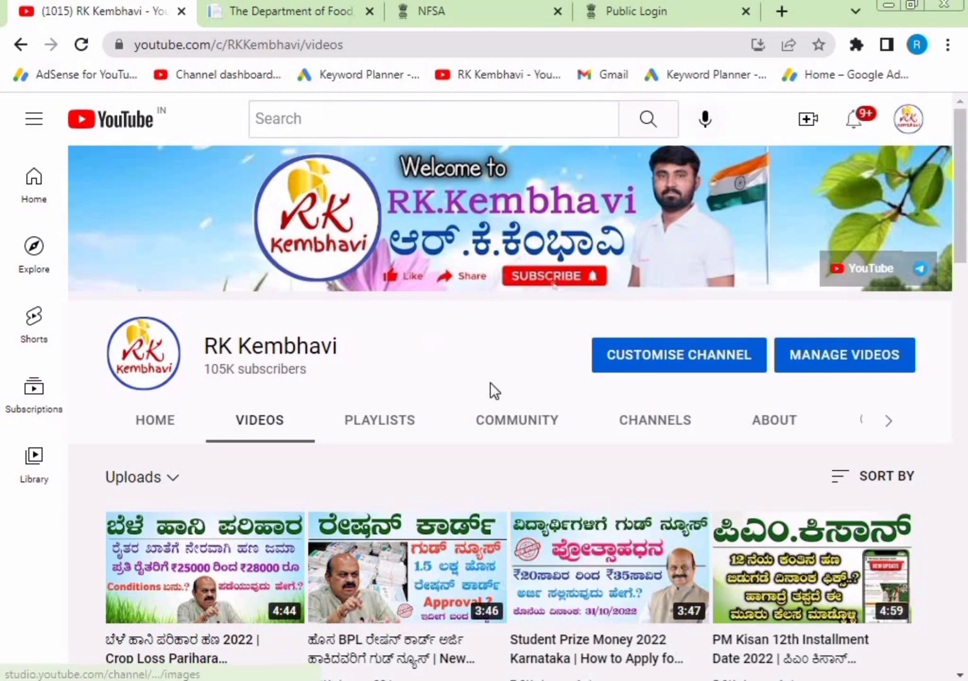
Look between the Department of Food, NFSA home and Public Login tabs, ending on the NFSA home page
{"action": "scroll", "coordinate": [493, 392], "scroll_direction": "down", "scroll_amount": 10}
{"action": "scroll", "coordinate": [494, 392], "scroll_direction": "down", "scroll_amount": 10}
{"action": "scroll", "coordinate": [491, 382], "scroll_direction": "up", "scroll_amount": 20}
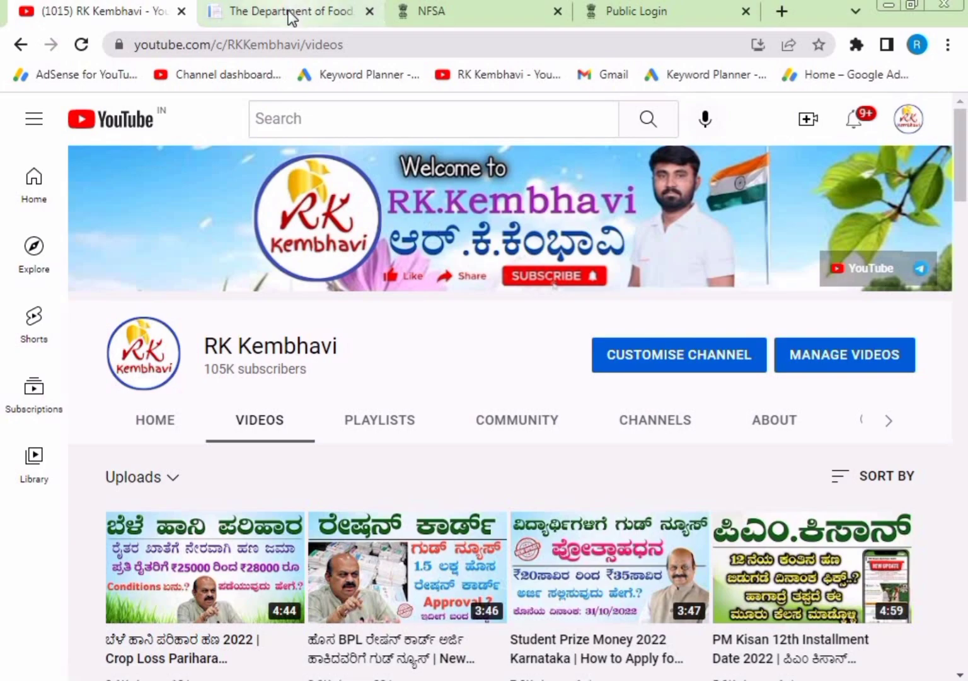
{"action": "left_click", "coordinate": [292, 15]}
{"action": "left_click", "coordinate": [444, 14]}
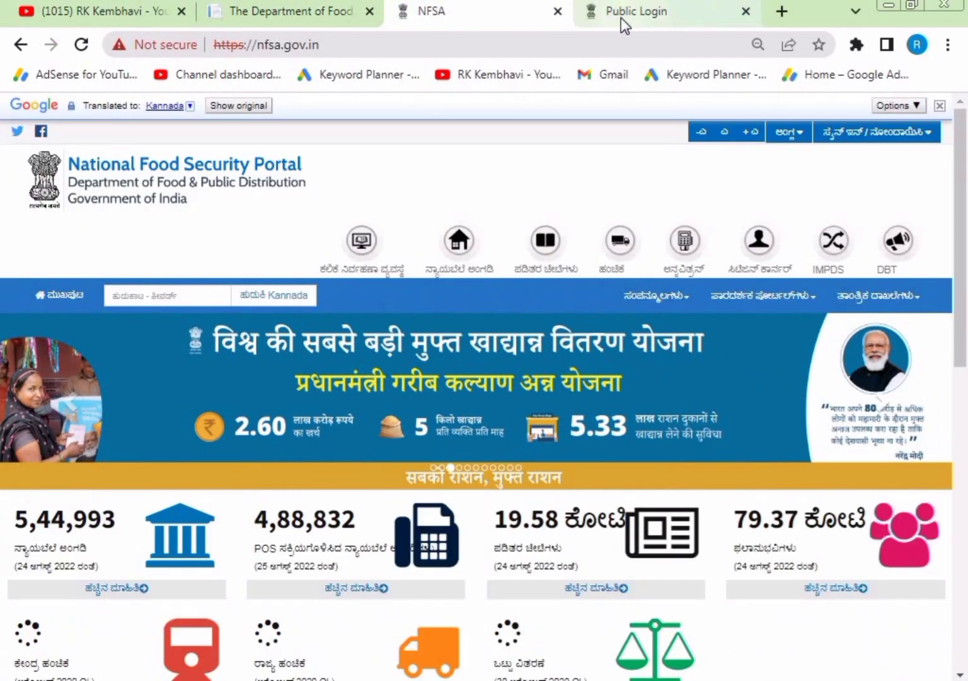
{"action": "left_click", "coordinate": [621, 18]}
{"action": "left_click", "coordinate": [483, 16]}
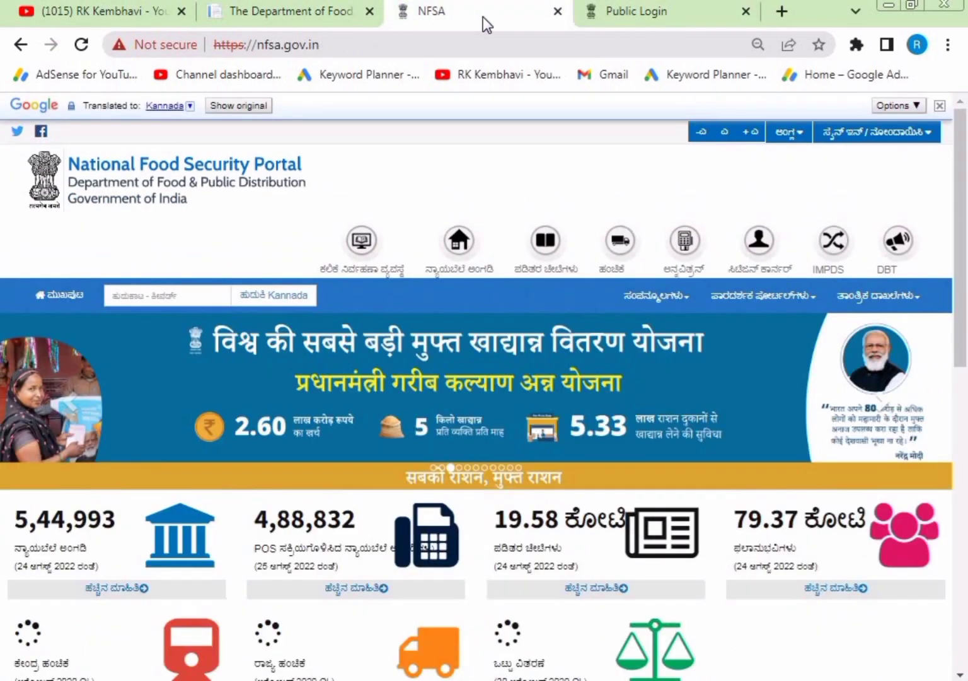
{"action": "left_click", "coordinate": [649, 14]}
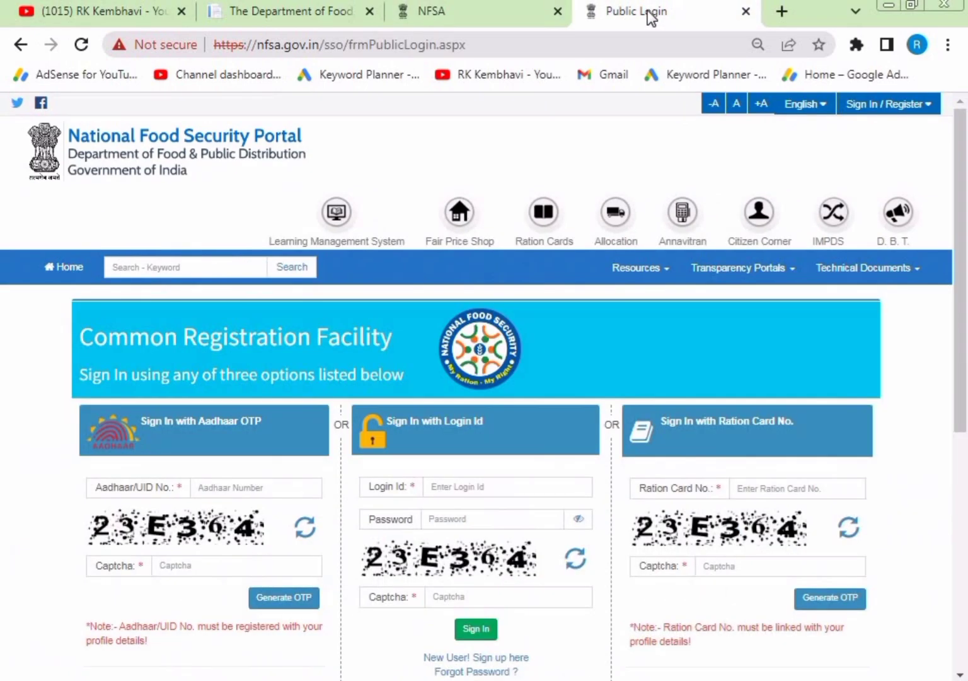
{"action": "mouse_move", "coordinate": [755, 299]}
{"action": "left_click", "coordinate": [462, 10]}
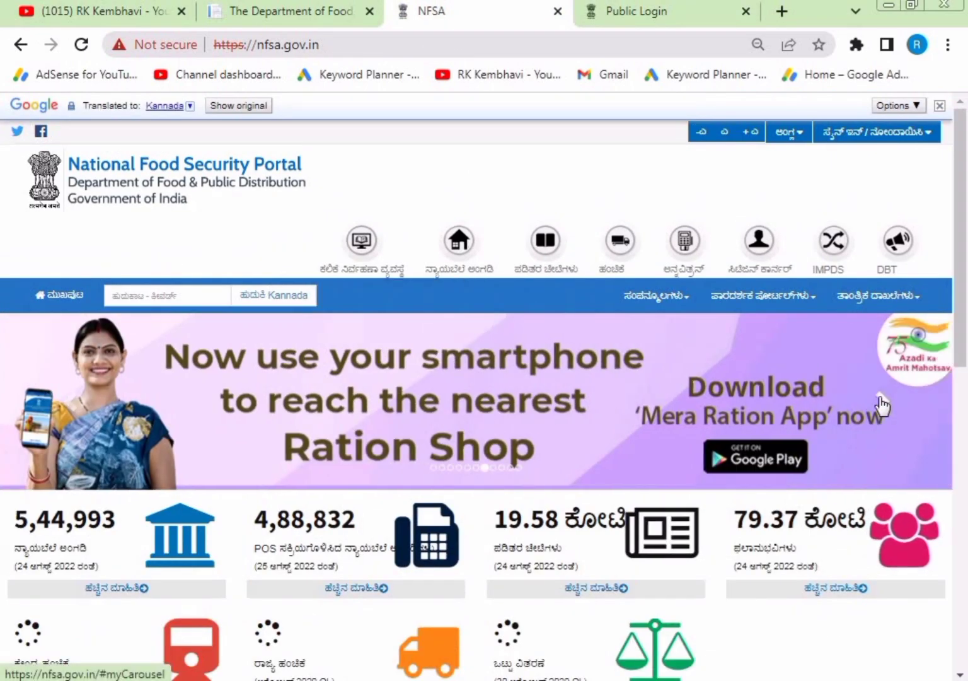
Advance the home page banner to the Common Registration Facility slide
{"action": "left_click", "coordinate": [882, 401]}
{"action": "left_click", "coordinate": [883, 402]}
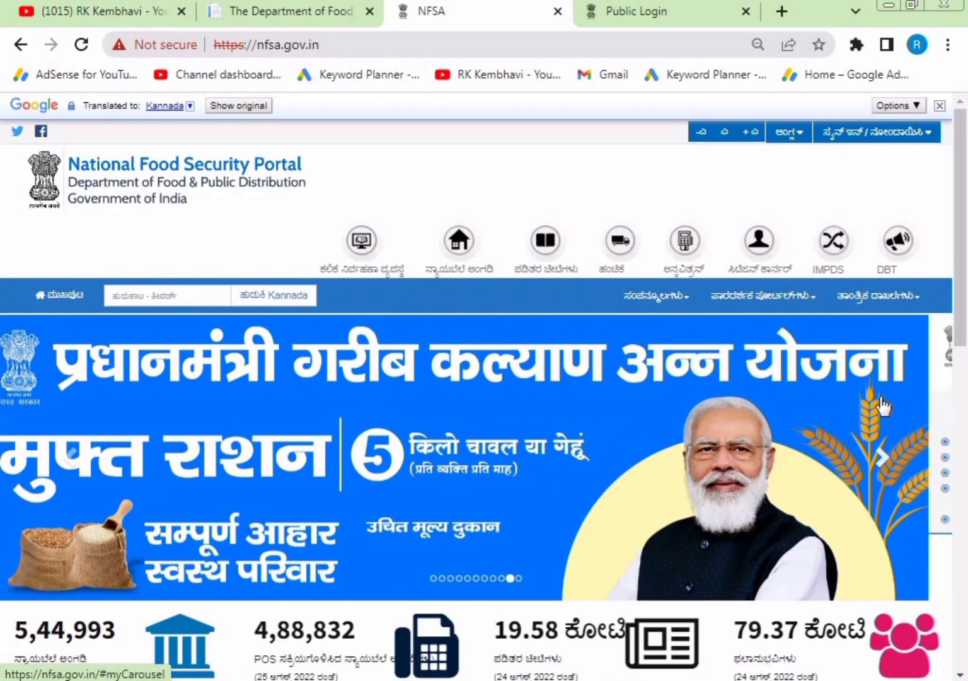
{"action": "left_click", "coordinate": [883, 403]}
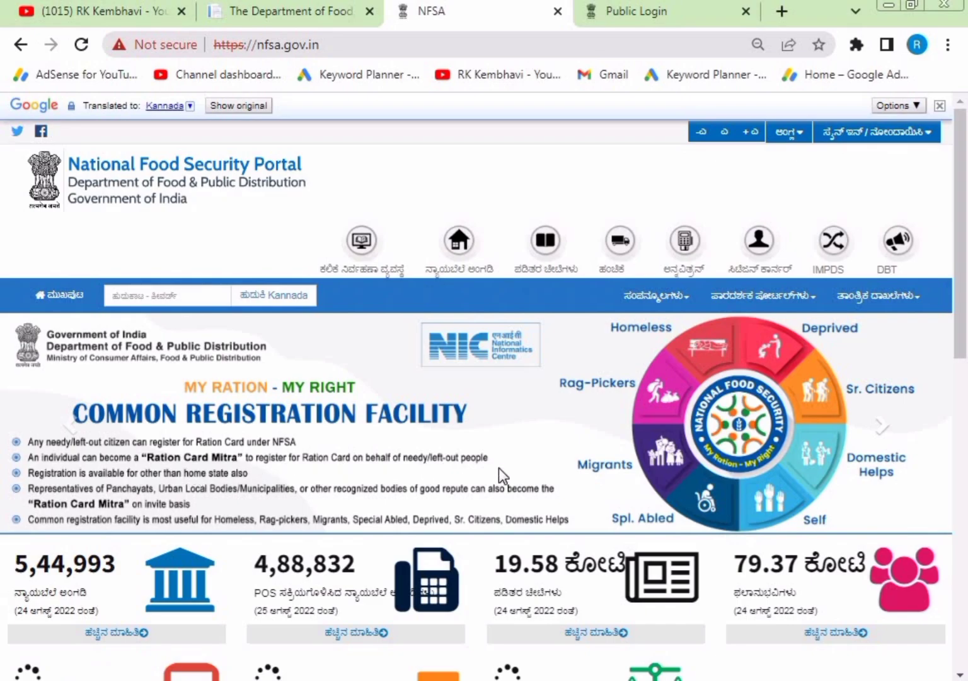
From the Public Login page, open the 'New User! Sign up here' registration form
{"action": "left_click", "coordinate": [623, 15]}
{"action": "scroll", "coordinate": [891, 485], "scroll_direction": "down", "scroll_amount": 2}
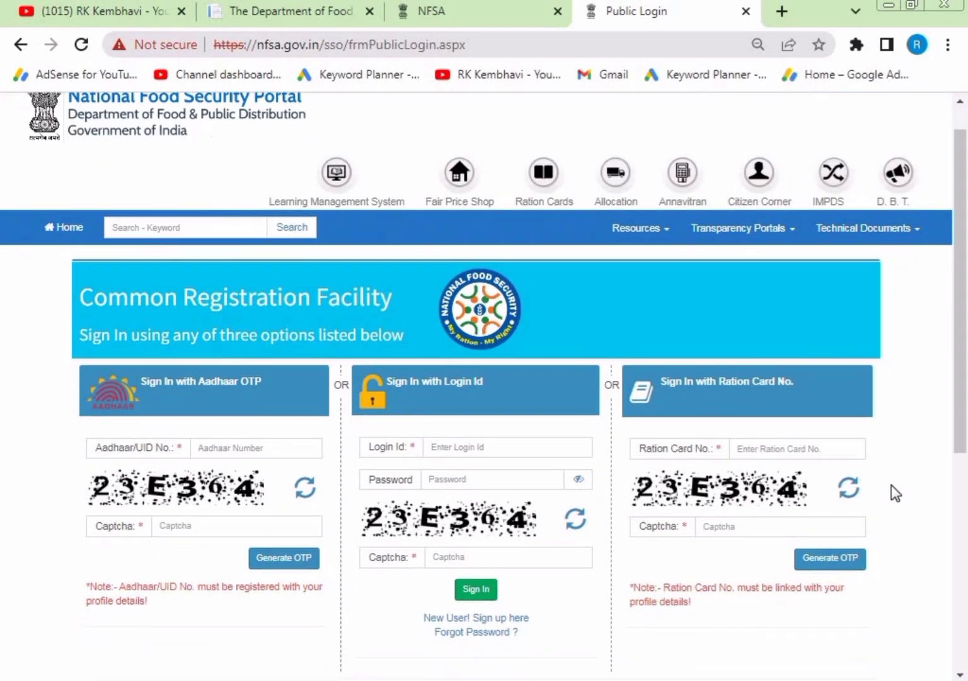
{"action": "scroll", "coordinate": [892, 492], "scroll_direction": "up", "scroll_amount": 2}
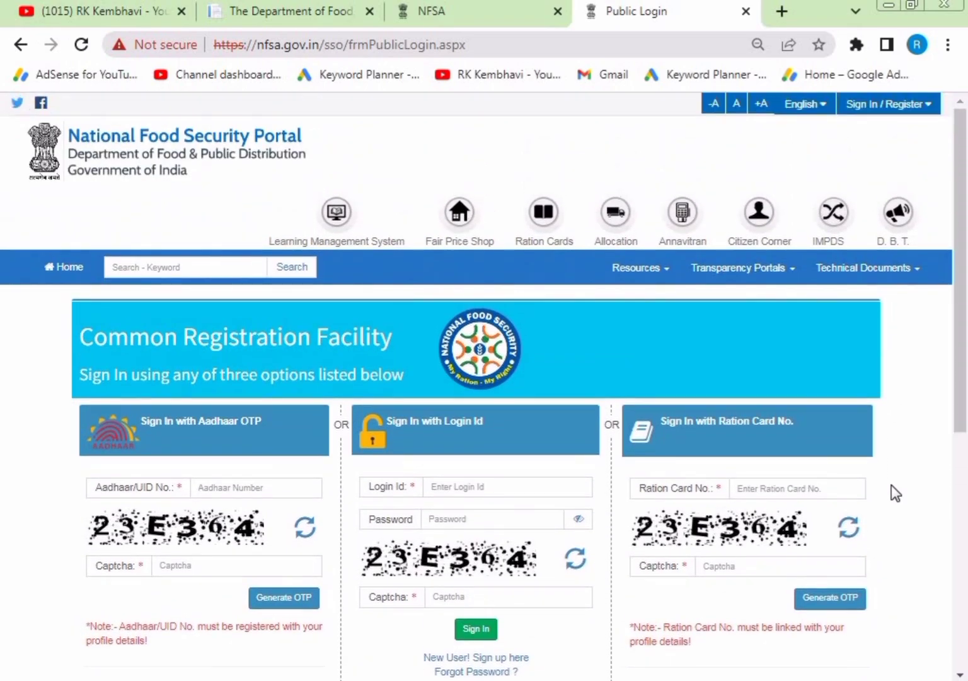
{"action": "scroll", "coordinate": [892, 492], "scroll_direction": "down", "scroll_amount": 2}
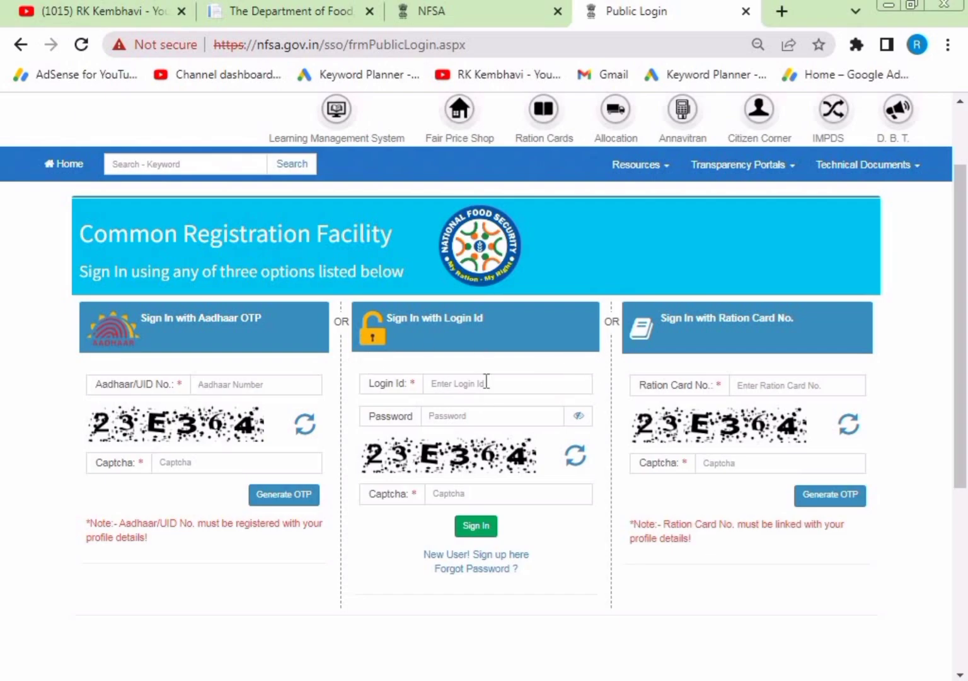
{"action": "left_click", "coordinate": [455, 558]}
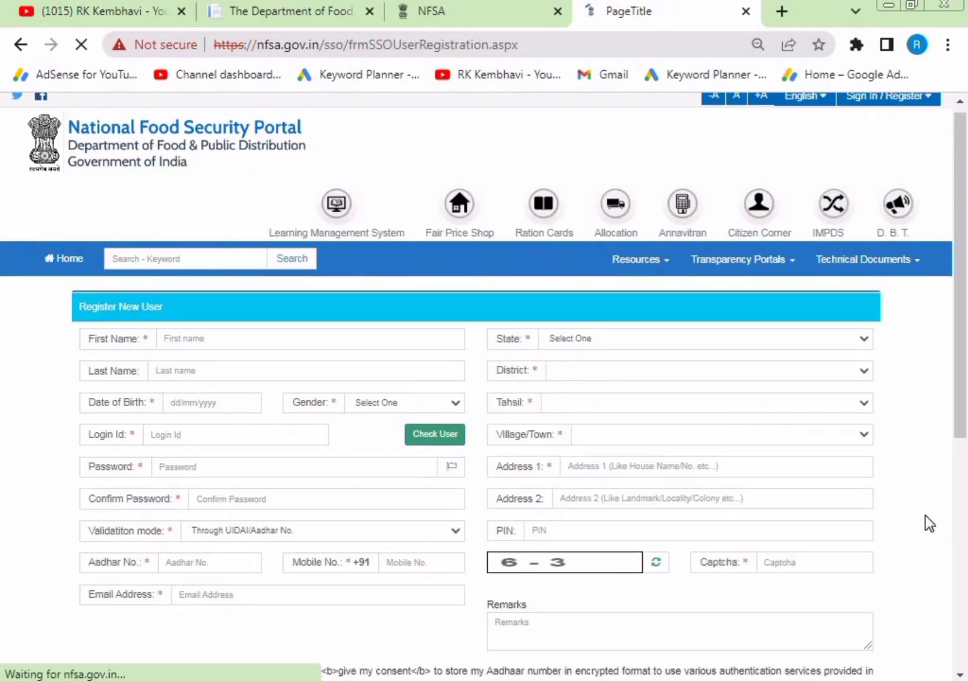
Enter the applicant's name, birth date, gender, verified login id, password, location, address and PIN
{"action": "scroll", "coordinate": [926, 516], "scroll_direction": "down", "scroll_amount": 3}
{"action": "scroll", "coordinate": [926, 515], "scroll_direction": "up", "scroll_amount": 3}
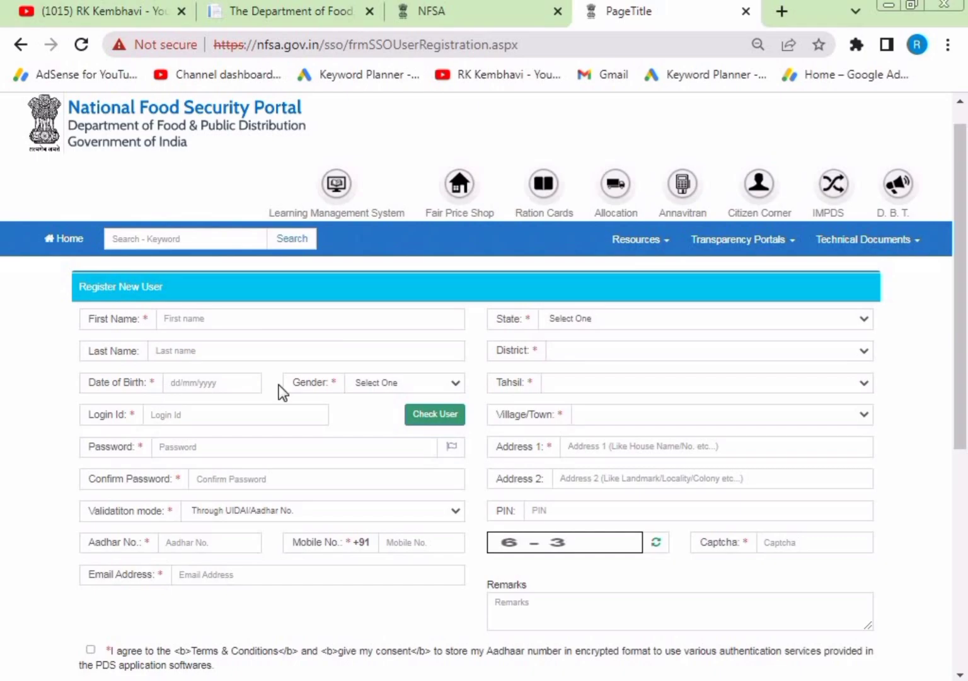
{"action": "left_click", "coordinate": [215, 420]}
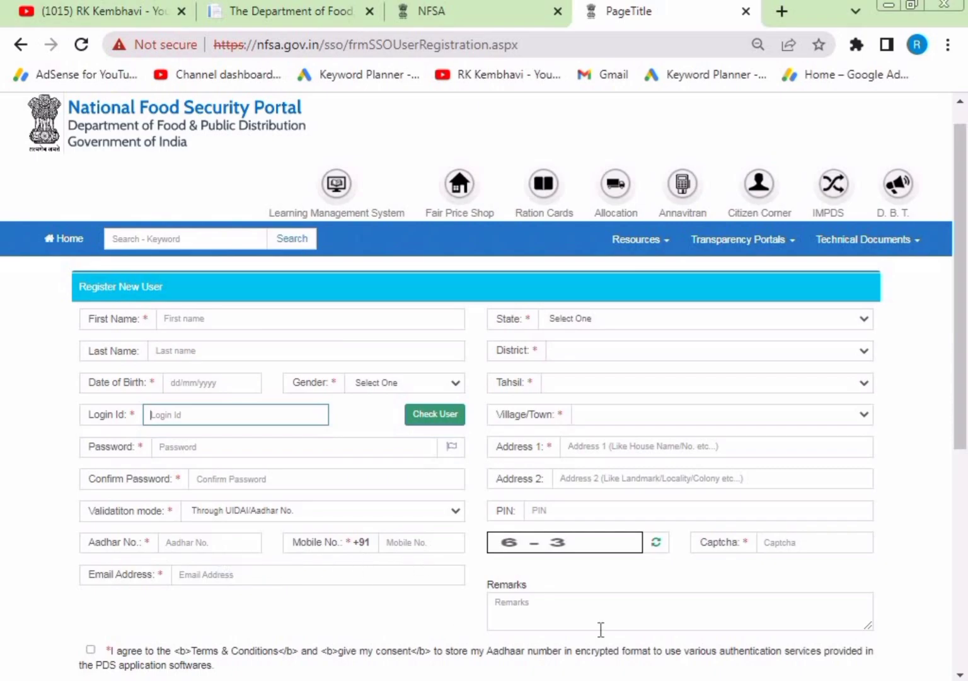
{"action": "scroll", "coordinate": [657, 577], "scroll_direction": "down", "scroll_amount": 2}
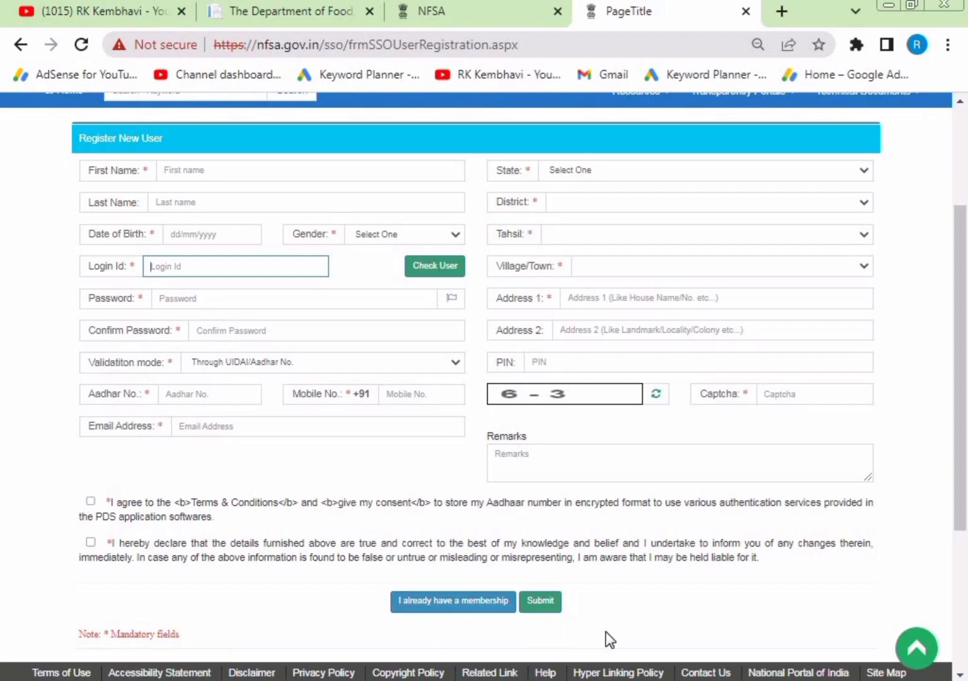
{"action": "scroll", "coordinate": [609, 631], "scroll_direction": "up", "scroll_amount": 2}
{"action": "scroll", "coordinate": [608, 629], "scroll_direction": "down", "scroll_amount": 4}
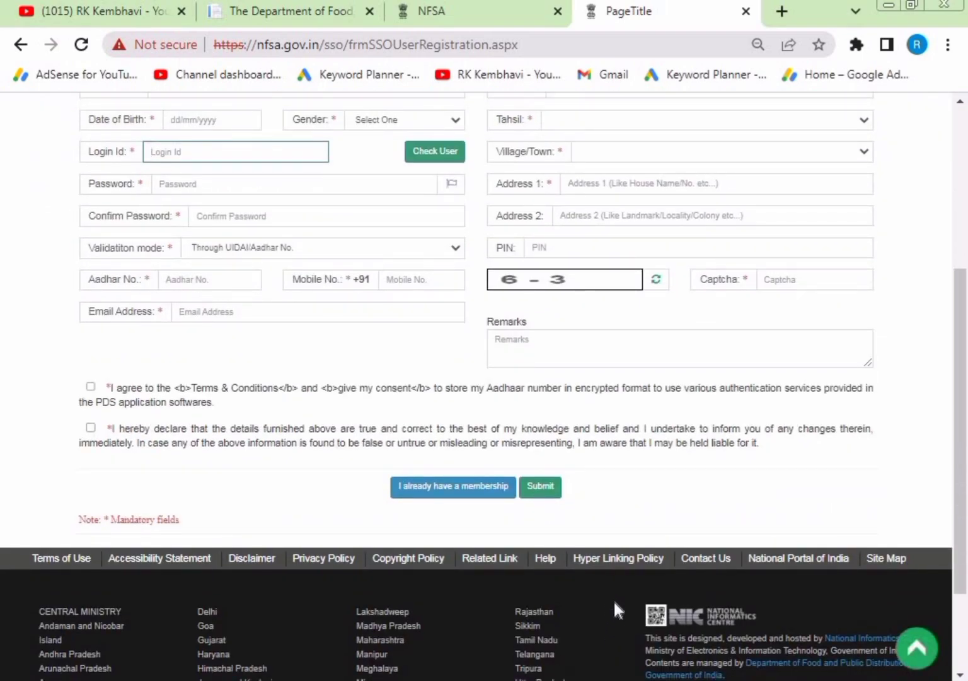
{"action": "scroll", "coordinate": [615, 578], "scroll_direction": "up", "scroll_amount": 2}
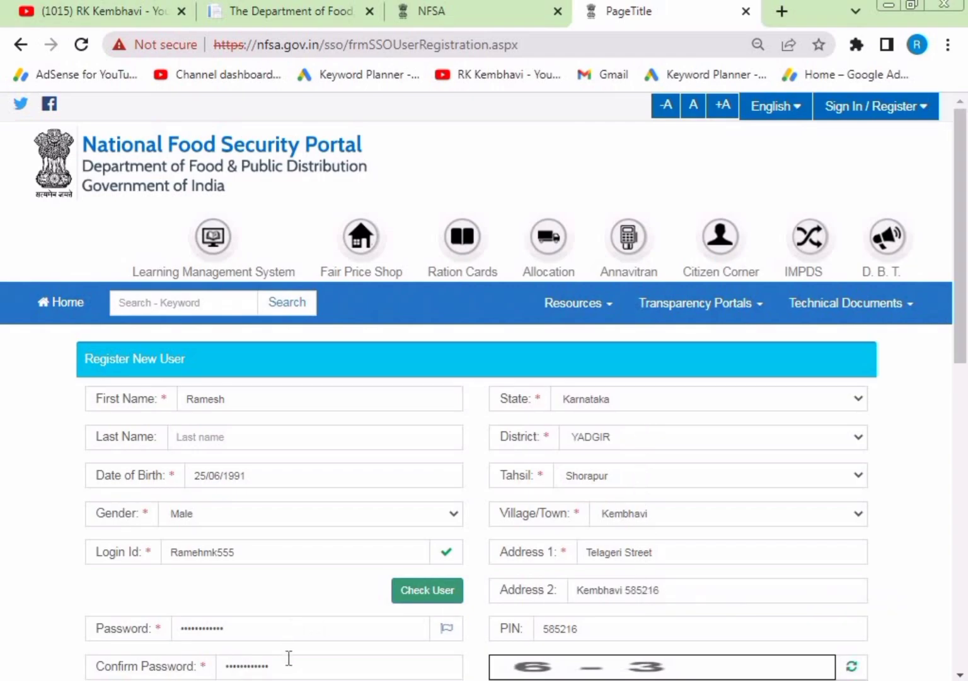
Submit the registration form and confirm the 'Are you sure' prompt
{"action": "scroll", "coordinate": [289, 657], "scroll_direction": "down", "scroll_amount": 5}
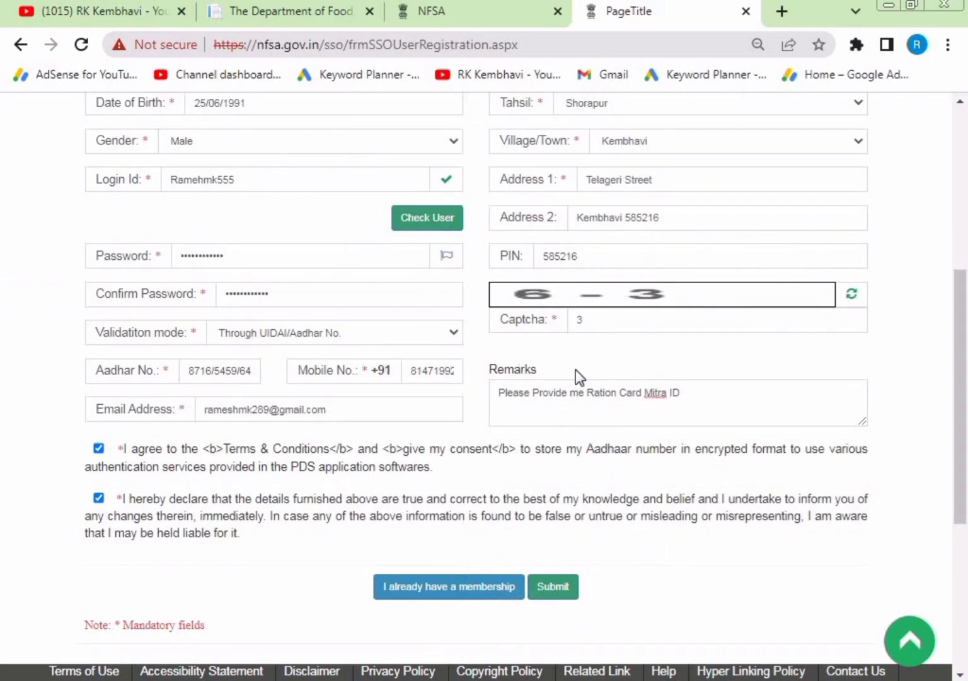
{"action": "left_click", "coordinate": [559, 596]}
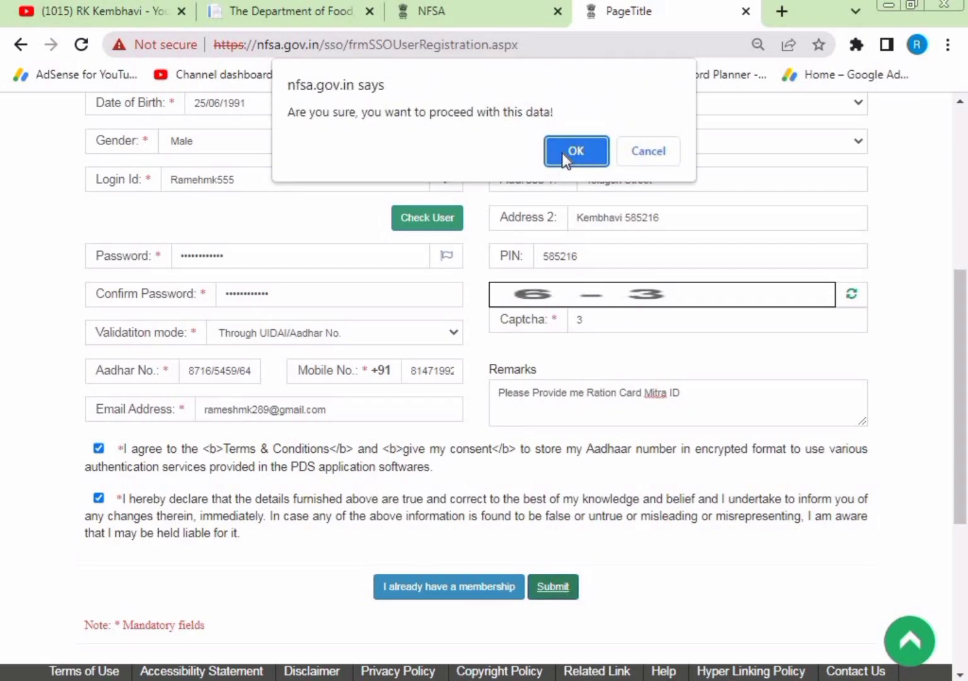
{"action": "left_click", "coordinate": [563, 153]}
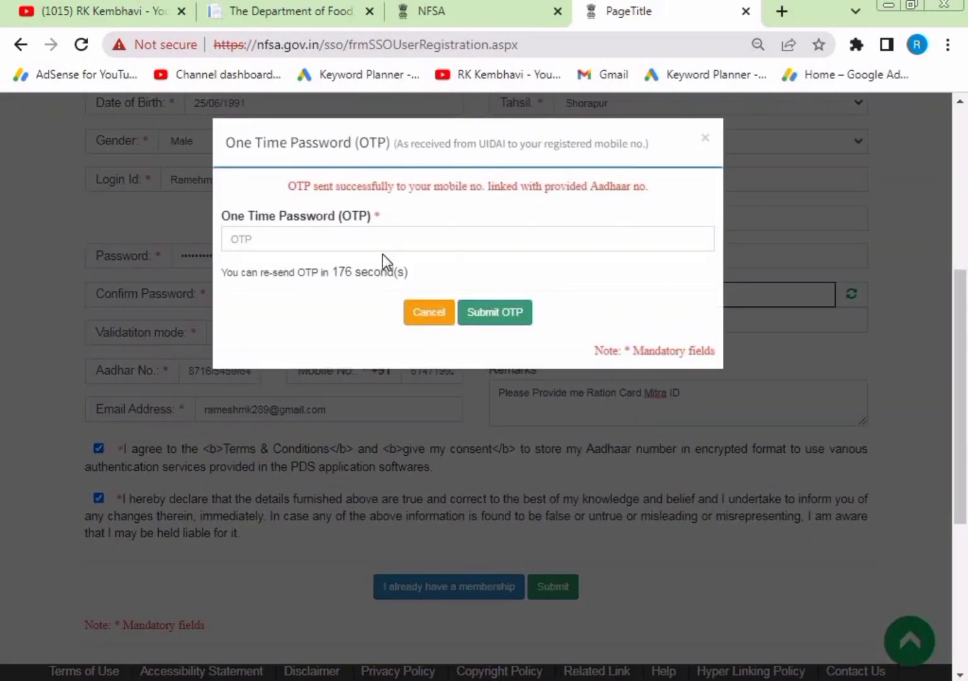
Enter the received one-time password, submit it and confirm the prompt
{"action": "left_click", "coordinate": [359, 241]}
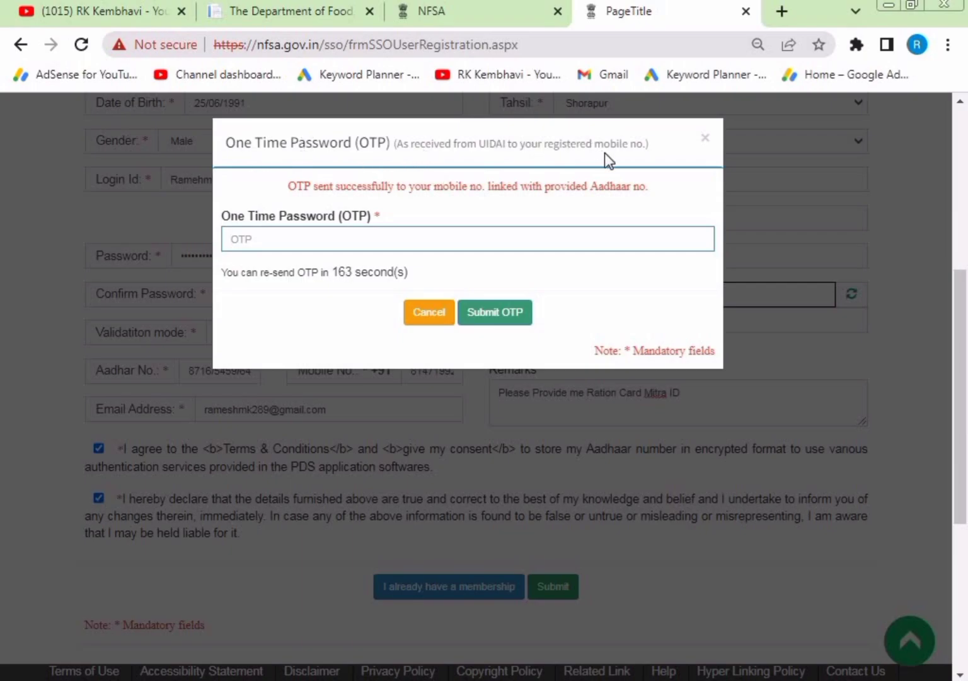
{"action": "left_click", "coordinate": [337, 235]}
{"action": "left_click", "coordinate": [495, 316]}
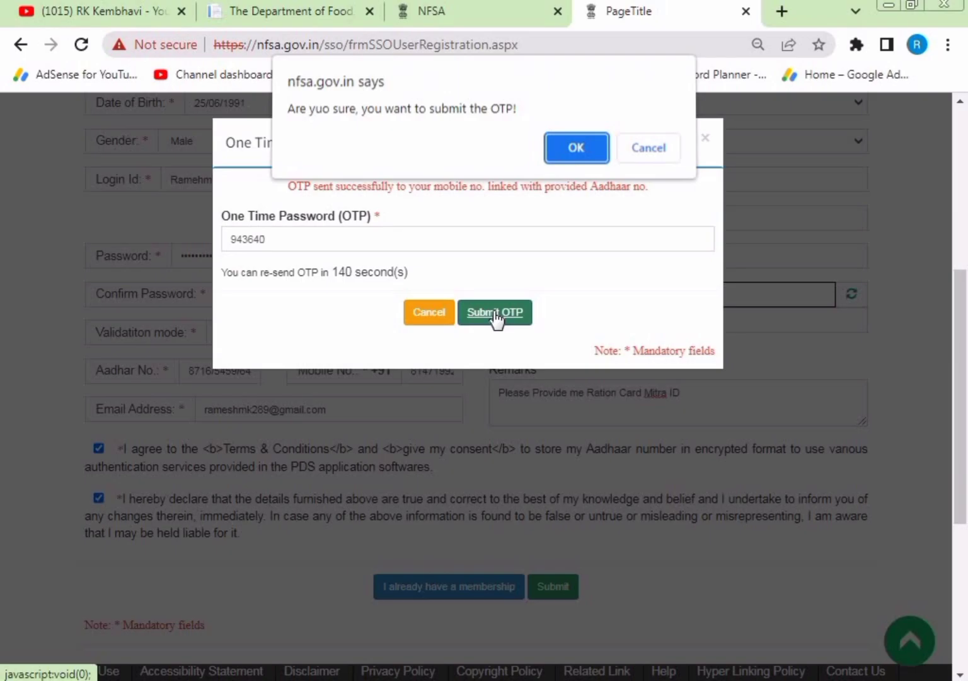
{"action": "left_click", "coordinate": [569, 155]}
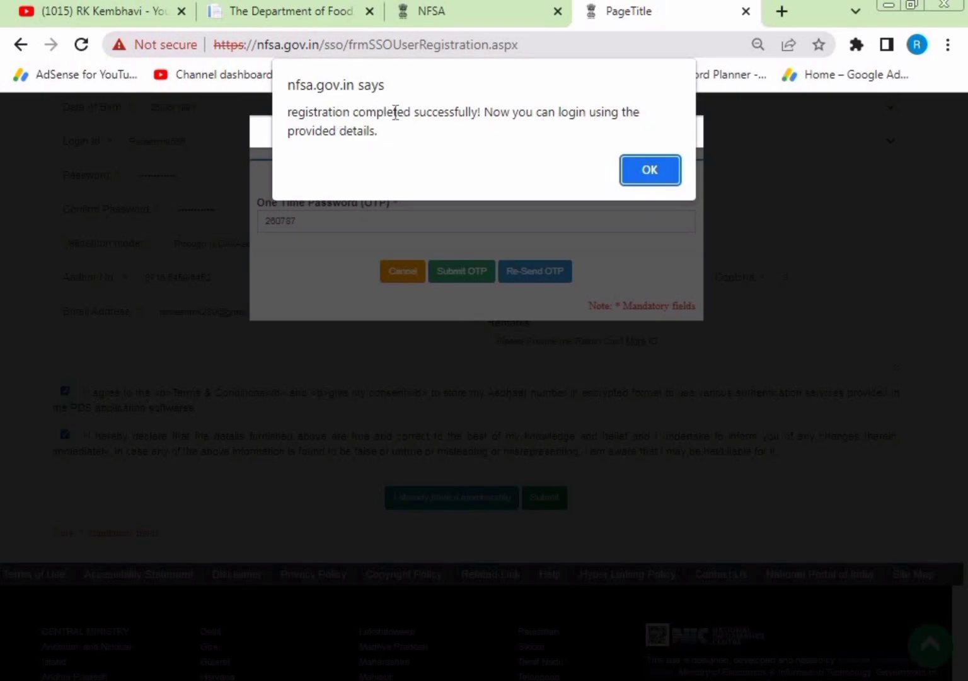
{"action": "left_click", "coordinate": [645, 170]}
{"action": "scroll", "coordinate": [563, 427], "scroll_direction": "up", "scroll_amount": 4}
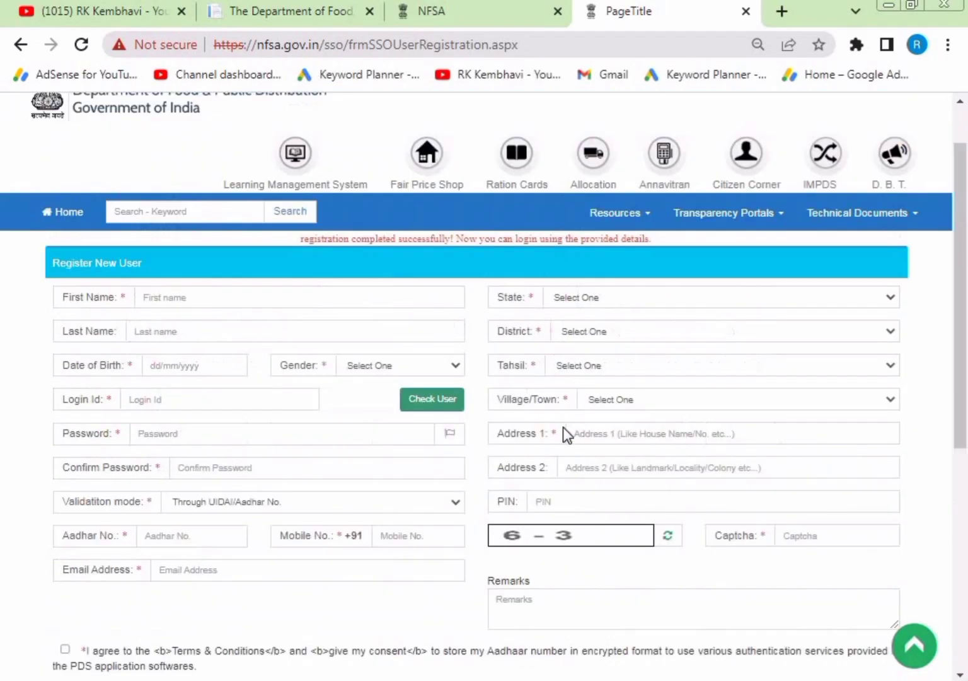
{"action": "scroll", "coordinate": [563, 427], "scroll_direction": "up", "scroll_amount": 1}
{"action": "scroll", "coordinate": [563, 427], "scroll_direction": "down", "scroll_amount": 8}
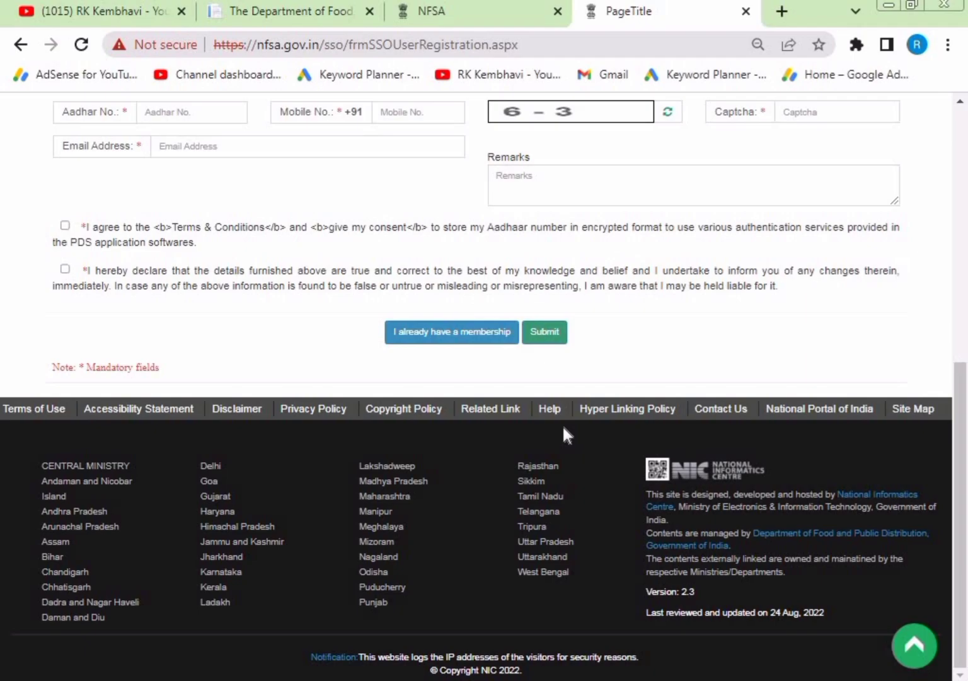
{"action": "scroll", "coordinate": [562, 423], "scroll_direction": "up", "scroll_amount": 6}
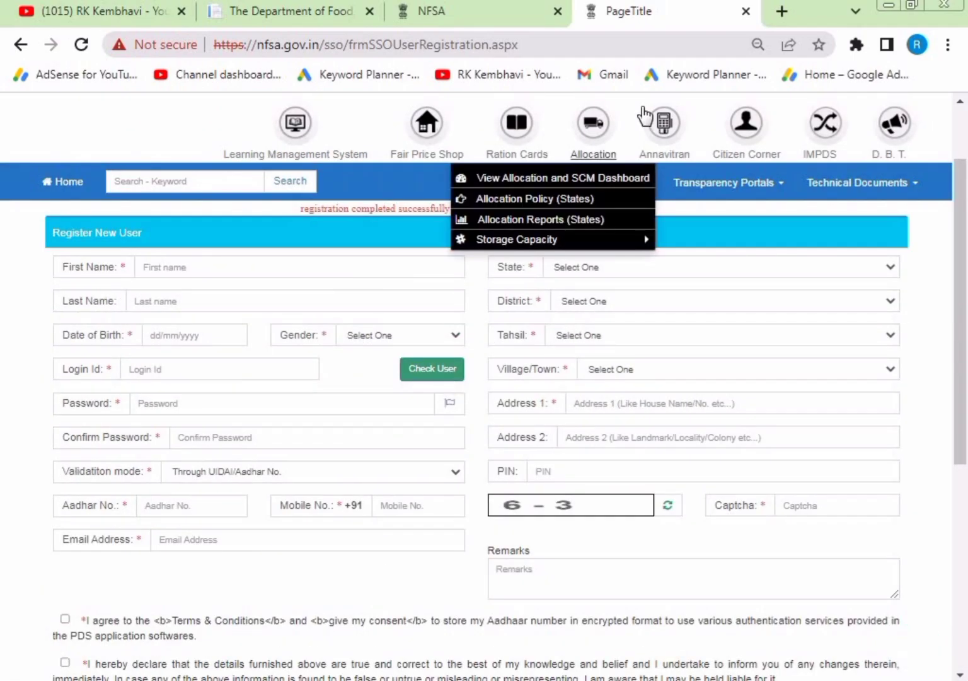
{"action": "scroll", "coordinate": [917, 489], "scroll_direction": "down", "scroll_amount": 10}
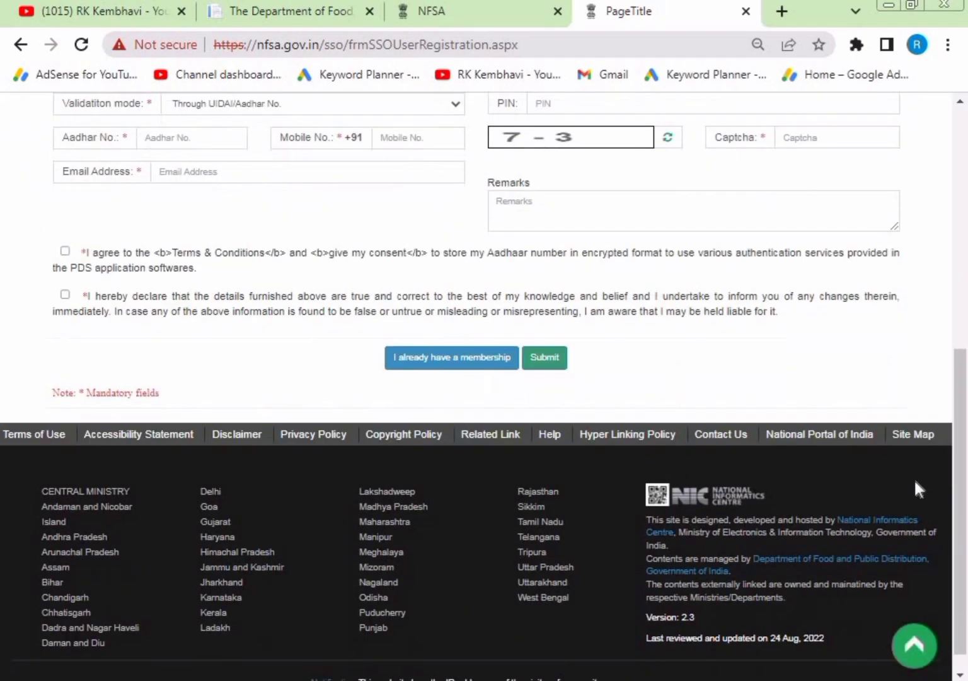
{"action": "scroll", "coordinate": [918, 489], "scroll_direction": "up", "scroll_amount": 15}
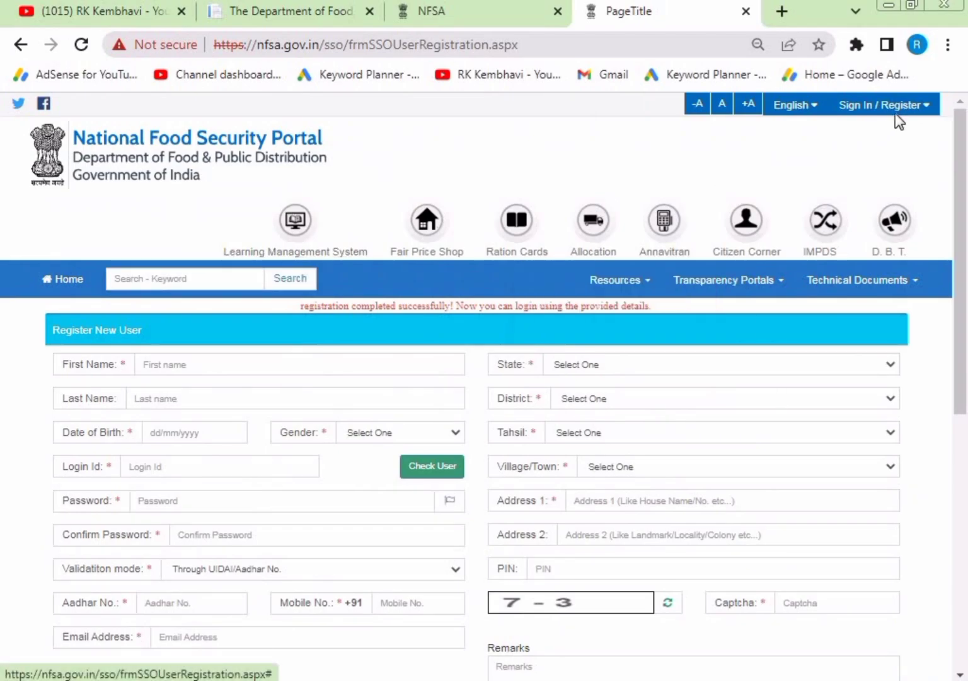
On Public Login, enter the Aadhaar number and captcha and generate an OTP
{"action": "mouse_move", "coordinate": [889, 109]}
{"action": "left_click", "coordinate": [863, 128]}
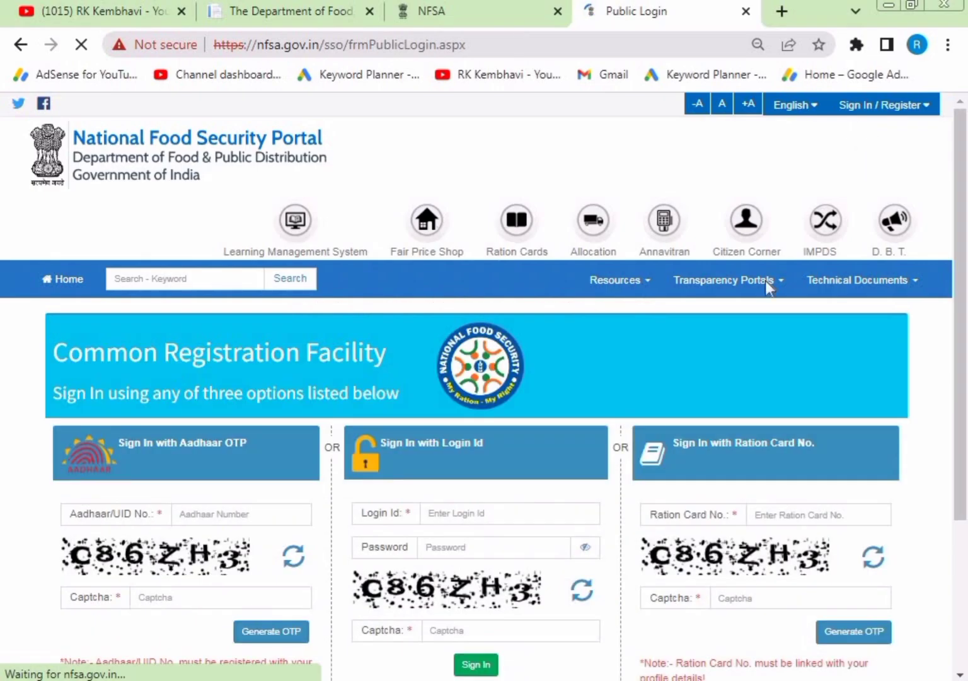
{"action": "scroll", "coordinate": [709, 531], "scroll_direction": "down", "scroll_amount": 1}
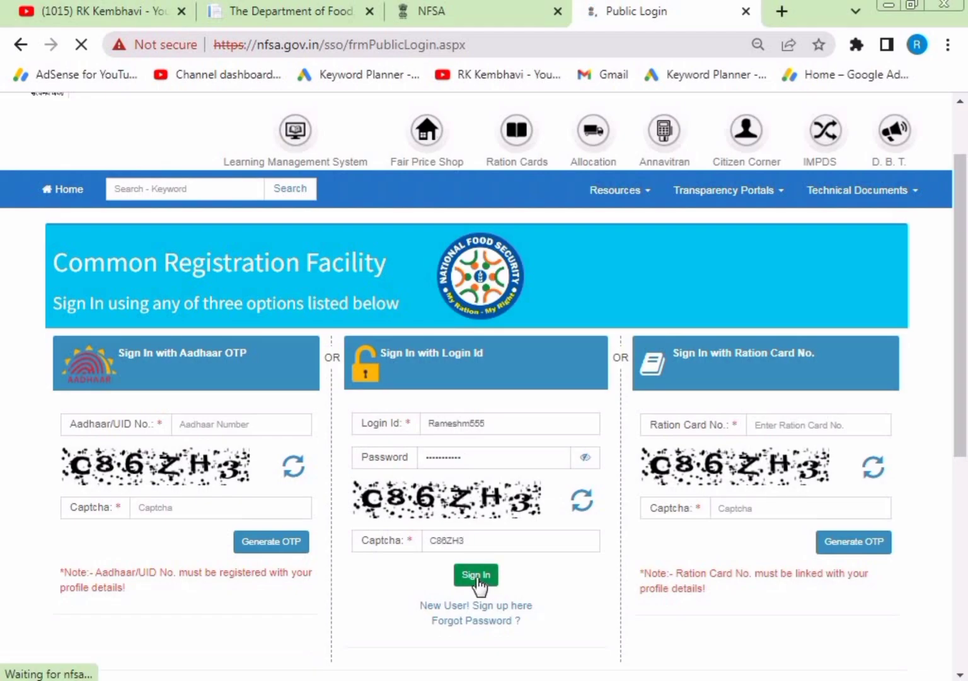
{"action": "left_click", "coordinate": [477, 578]}
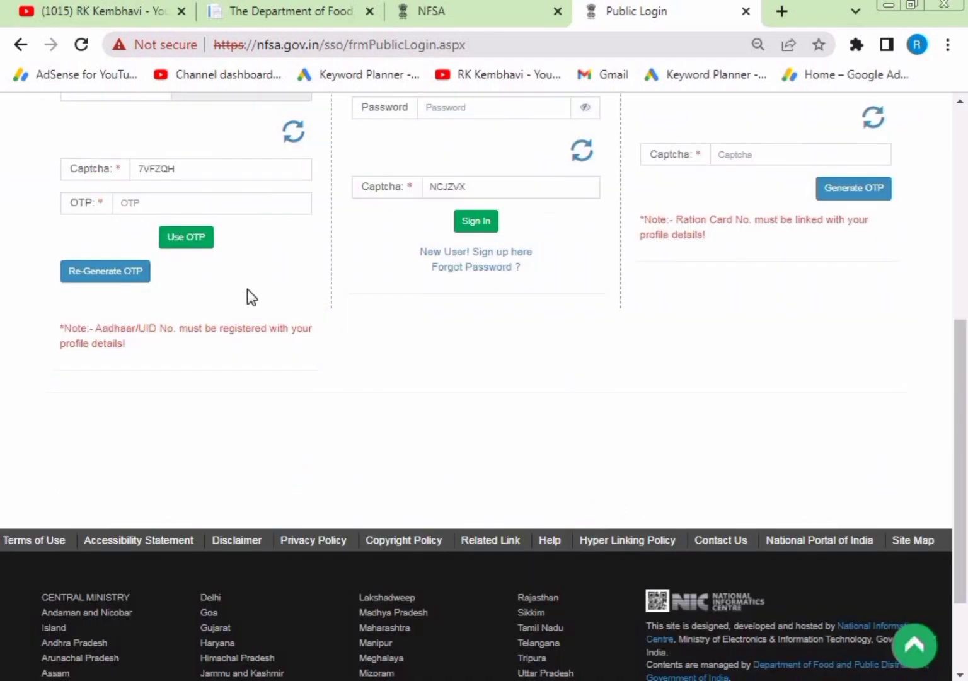
Enter the received one-time password and sign in with Use OTP
{"action": "left_click", "coordinate": [164, 202]}
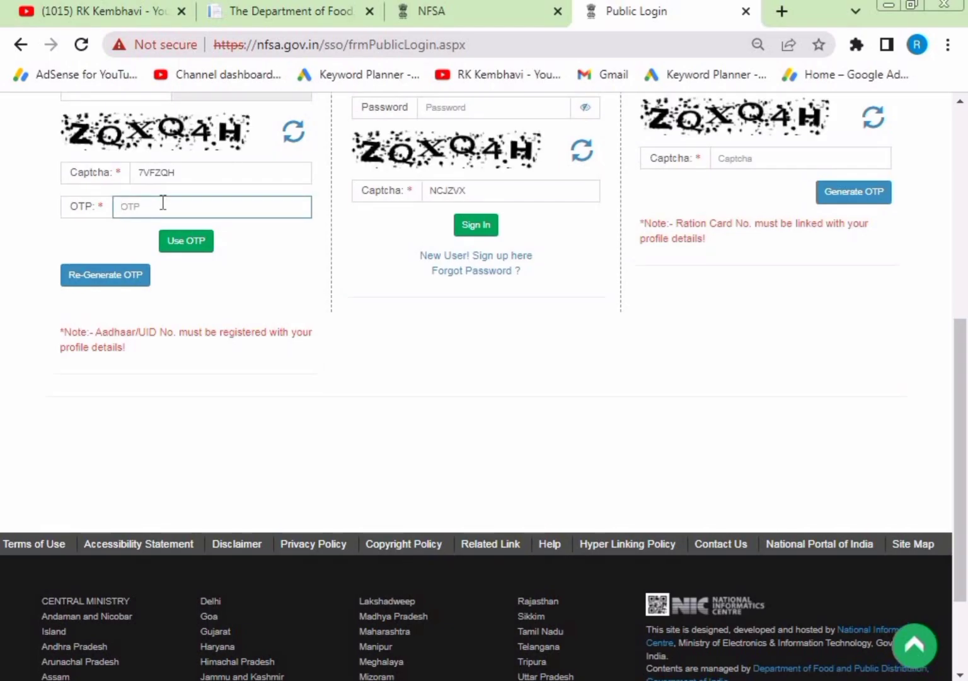
{"action": "left_click", "coordinate": [186, 244]}
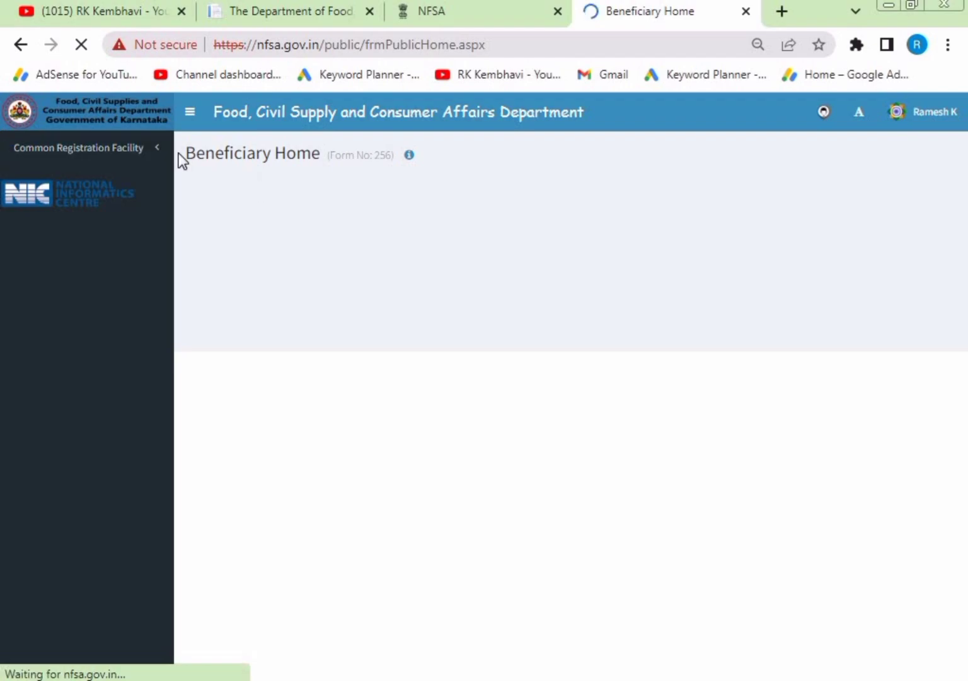
Expand Common Registration Facility in the sidebar and choose New Registration
{"action": "left_click", "coordinate": [158, 156]}
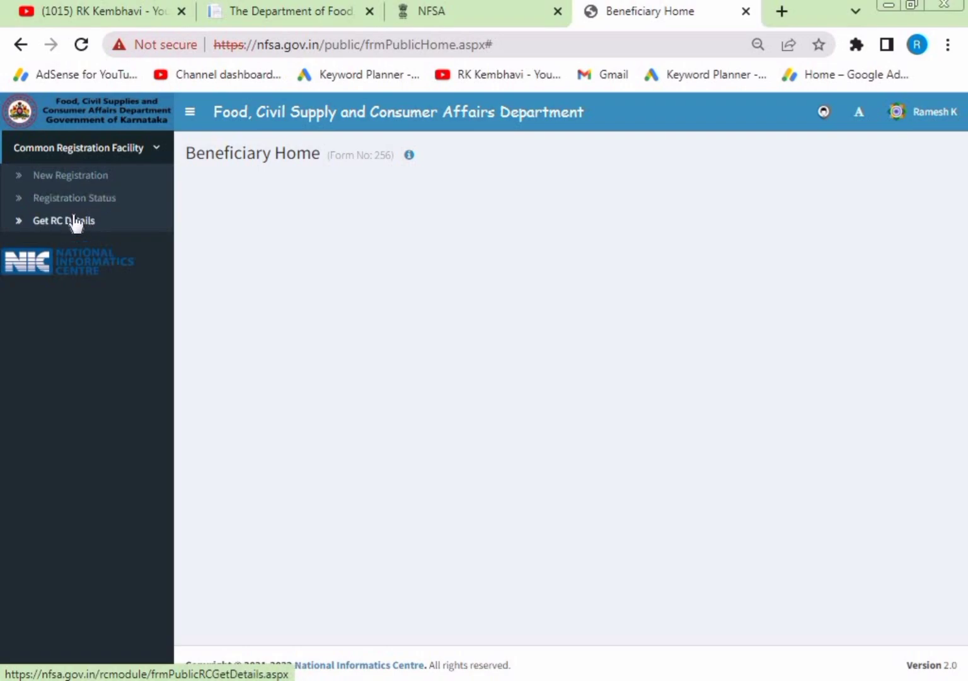
{"action": "left_click", "coordinate": [65, 179]}
Open the New Ration Card Application at 67% zoom and step through its wizard tabs to NFSA Criteria
{"action": "left_click", "coordinate": [72, 177]}
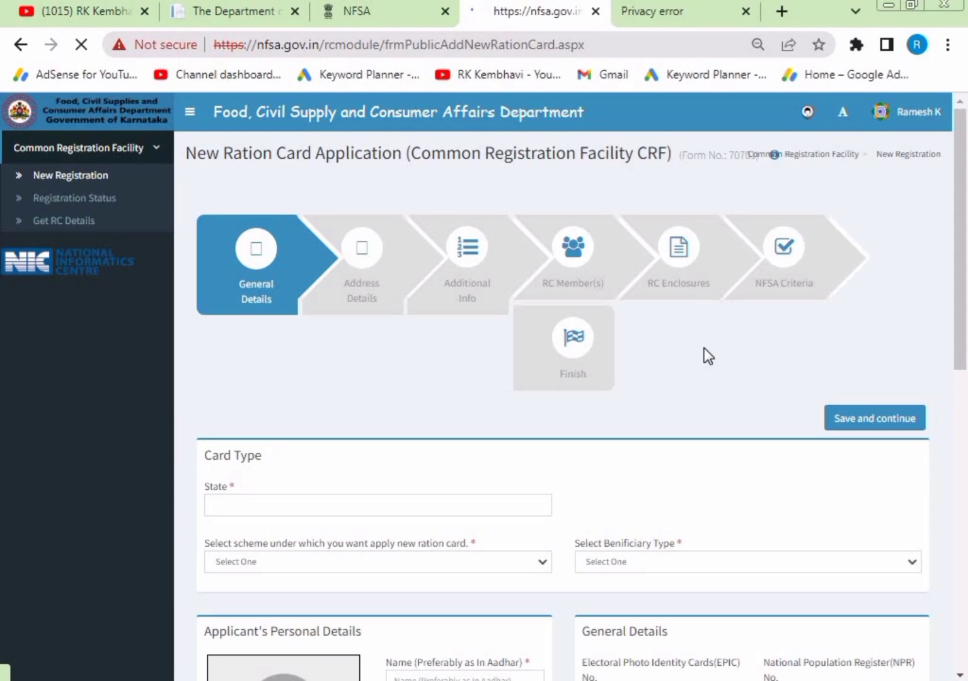
{"action": "key", "text": "ctrl+minus"}
{"action": "key", "text": "ctrl+minus"}
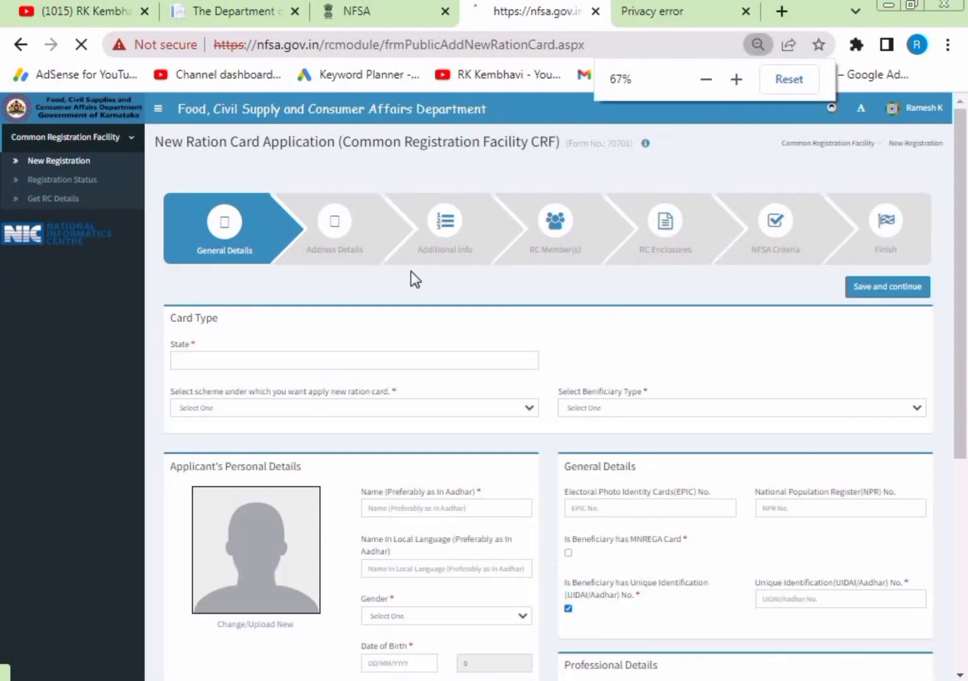
{"action": "left_click", "coordinate": [341, 256]}
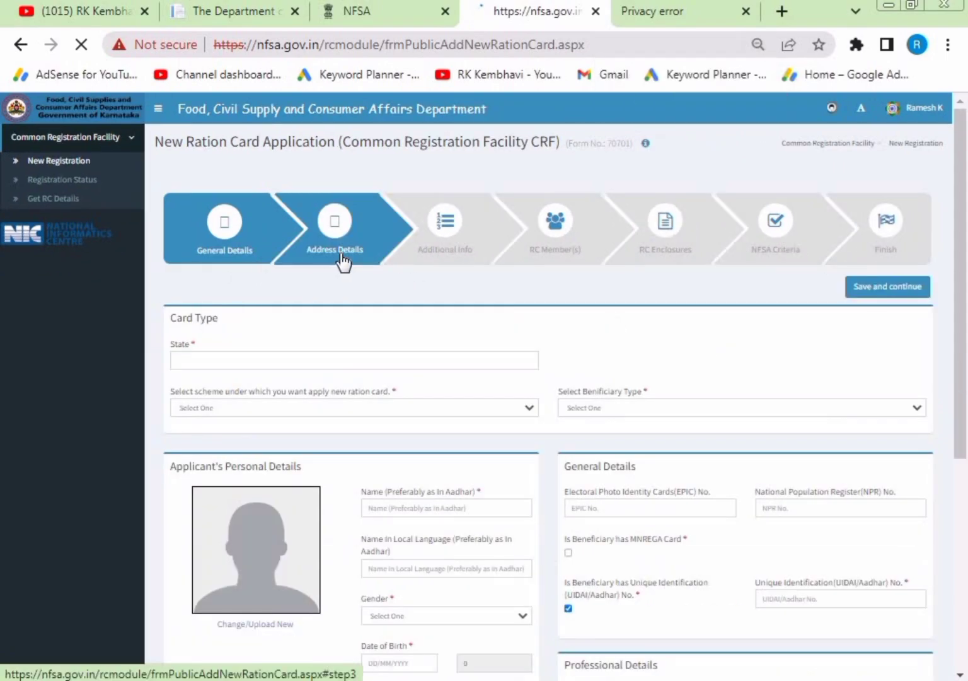
{"action": "left_click", "coordinate": [444, 252]}
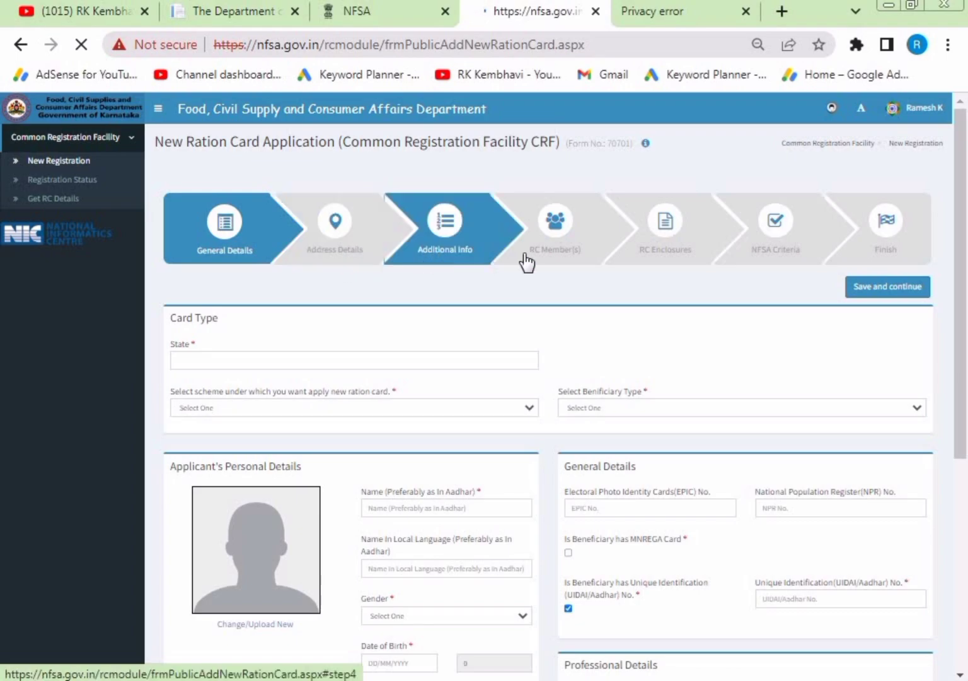
{"action": "left_click", "coordinate": [549, 258]}
{"action": "left_click", "coordinate": [666, 259]}
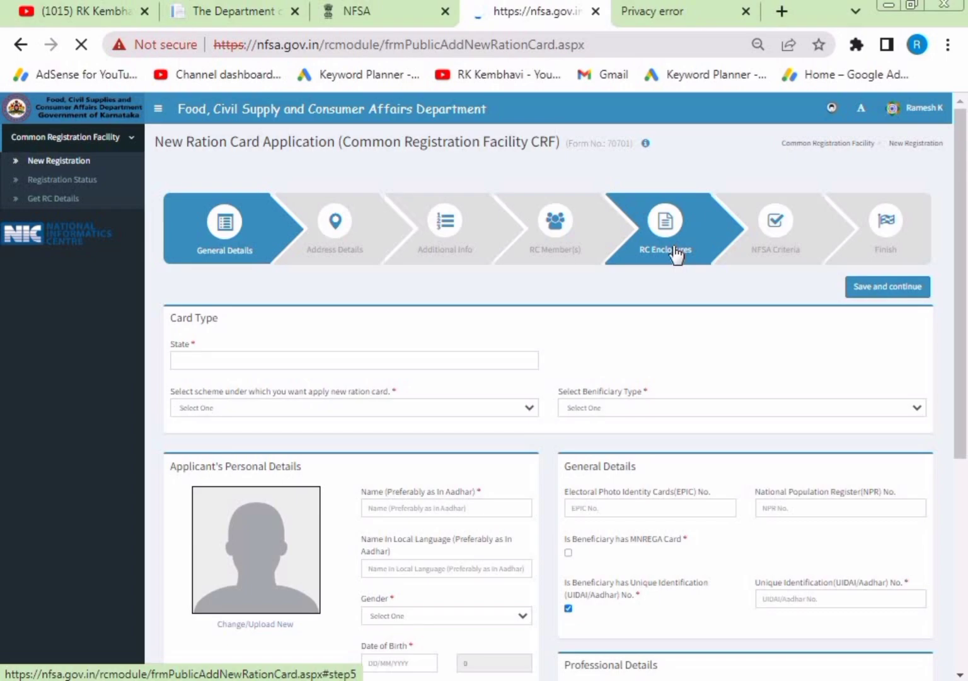
{"action": "left_click", "coordinate": [771, 255]}
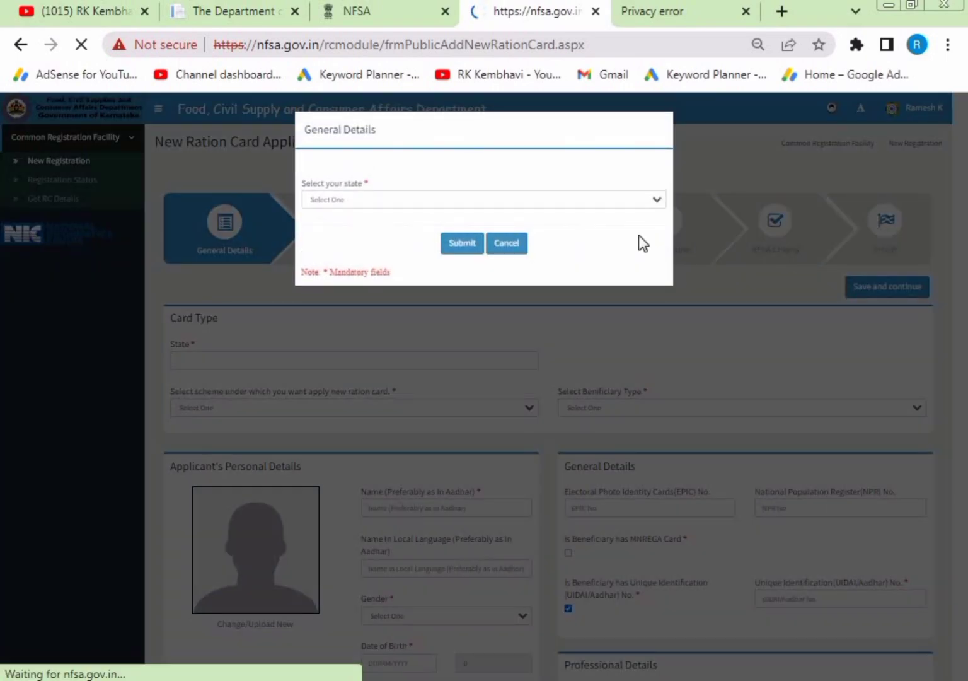
Select Manipur as the application state and go to the Get my RC details page
{"action": "left_click", "coordinate": [485, 200]}
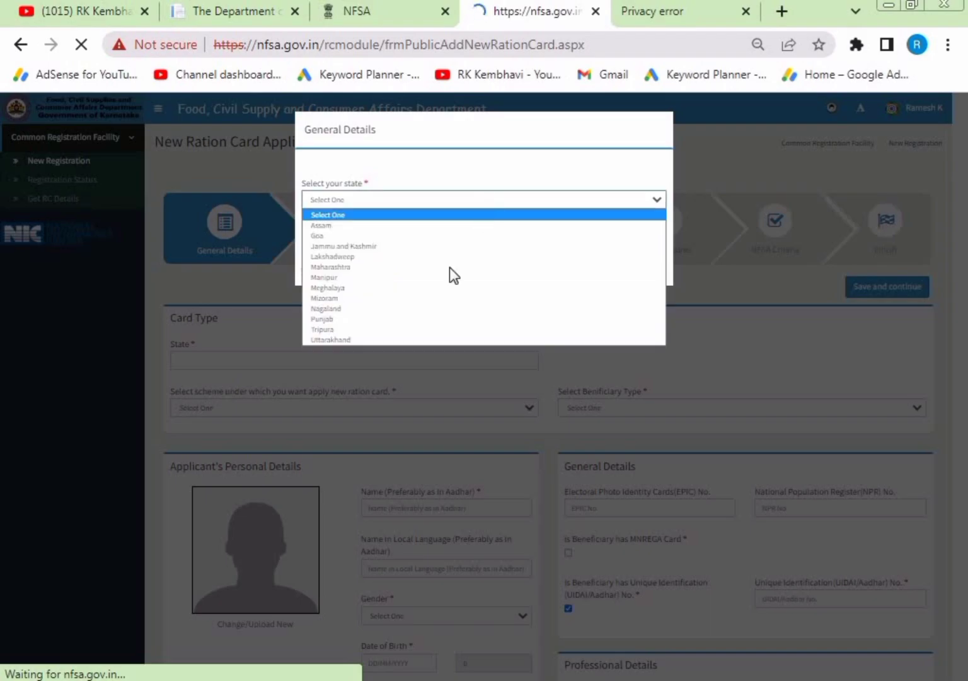
{"action": "left_click", "coordinate": [414, 278]}
{"action": "scroll", "coordinate": [363, 277], "scroll_direction": "down", "scroll_amount": 4}
{"action": "scroll", "coordinate": [364, 277], "scroll_direction": "down", "scroll_amount": 2}
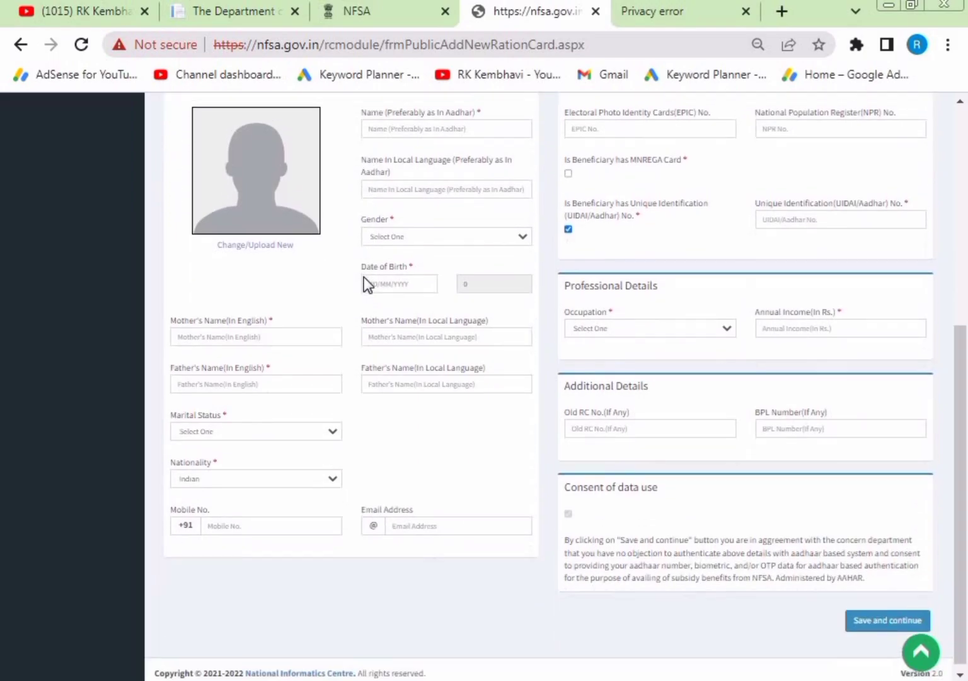
{"action": "left_click", "coordinate": [365, 278]}
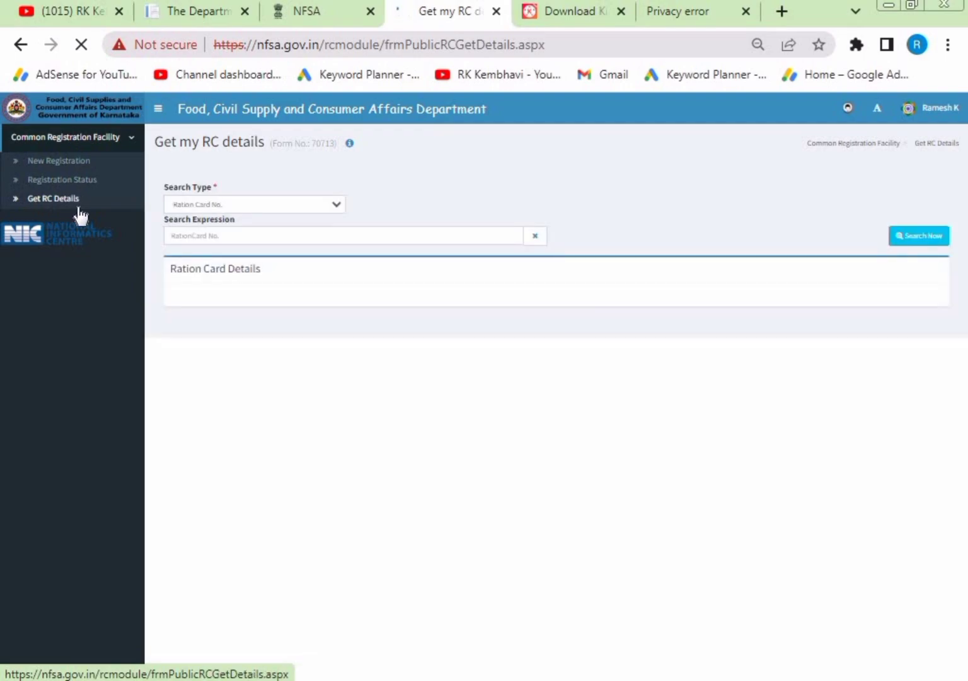
Check the RC details Search Type and Search Expression fields, then return to the Kannada NFSA home page
{"action": "left_click", "coordinate": [323, 204]}
{"action": "left_click", "coordinate": [323, 204]}
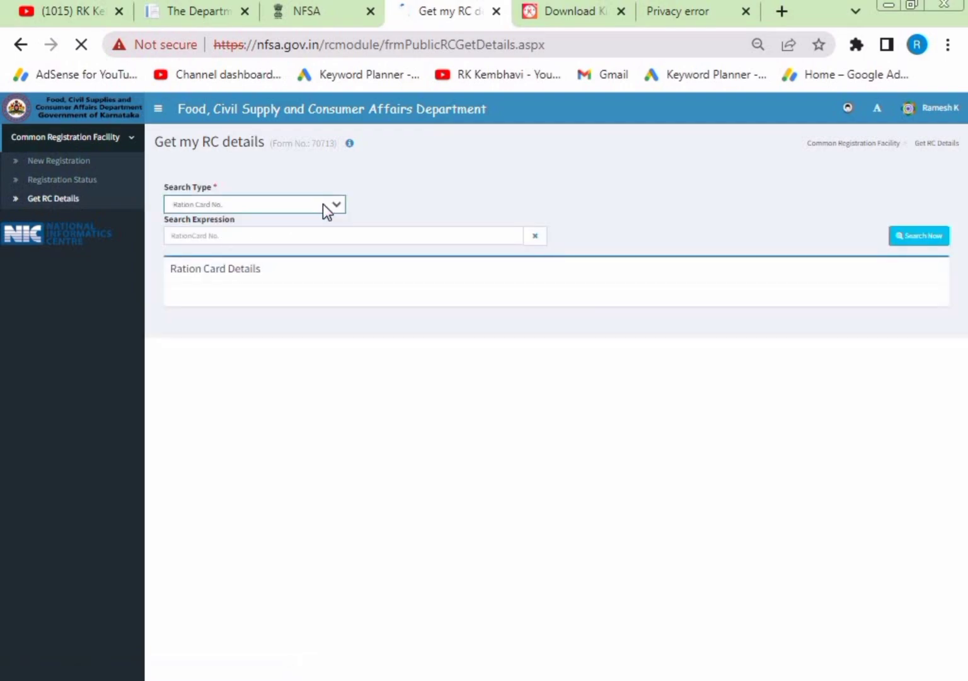
{"action": "left_click", "coordinate": [321, 237]}
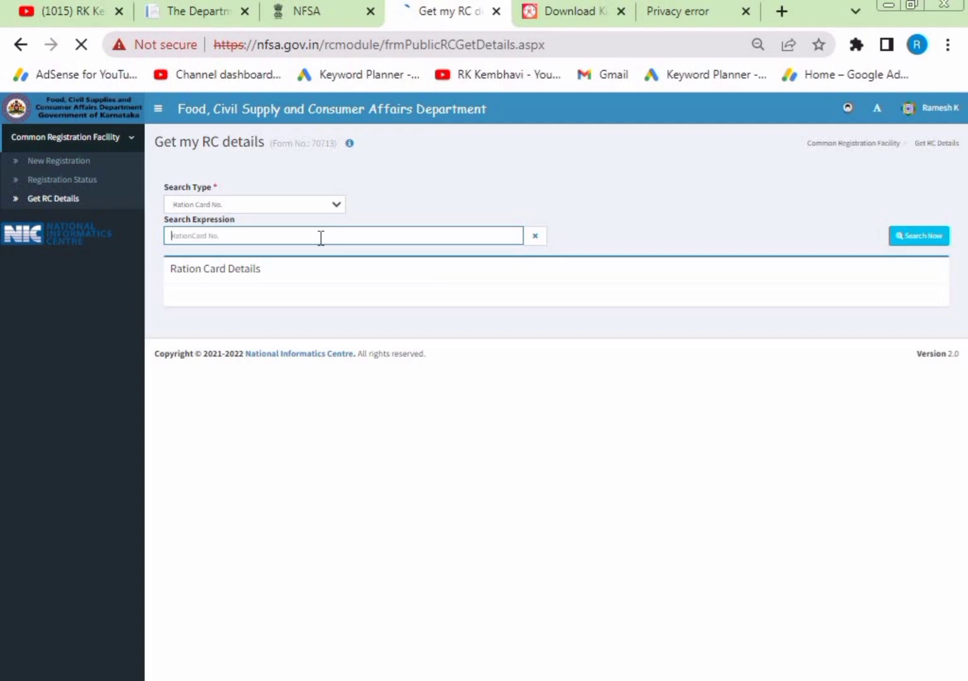
{"action": "left_click", "coordinate": [340, 281]}
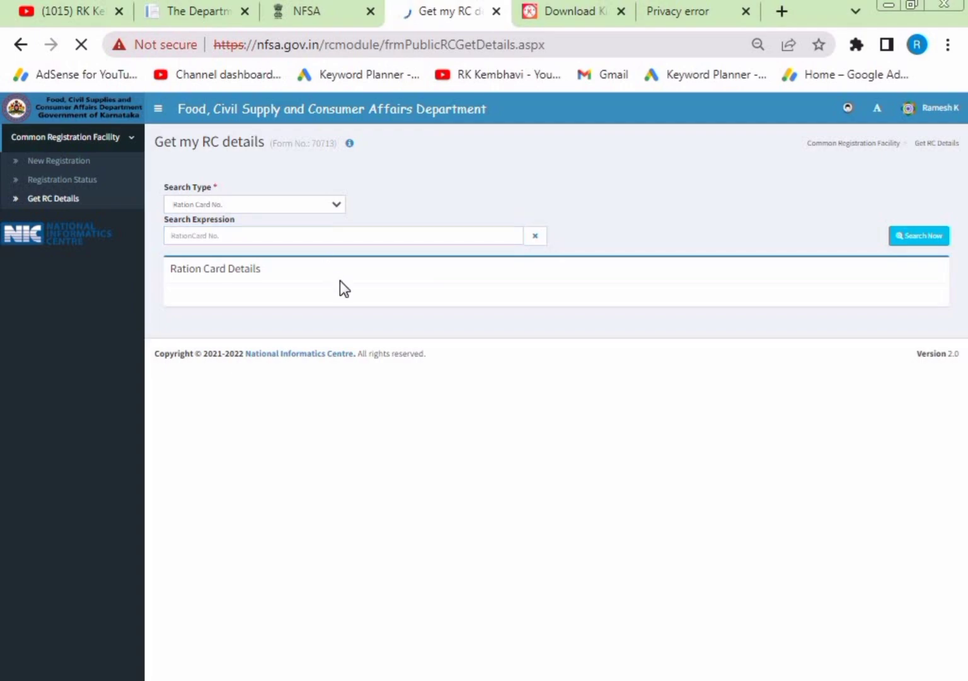
{"action": "left_click", "coordinate": [300, 18]}
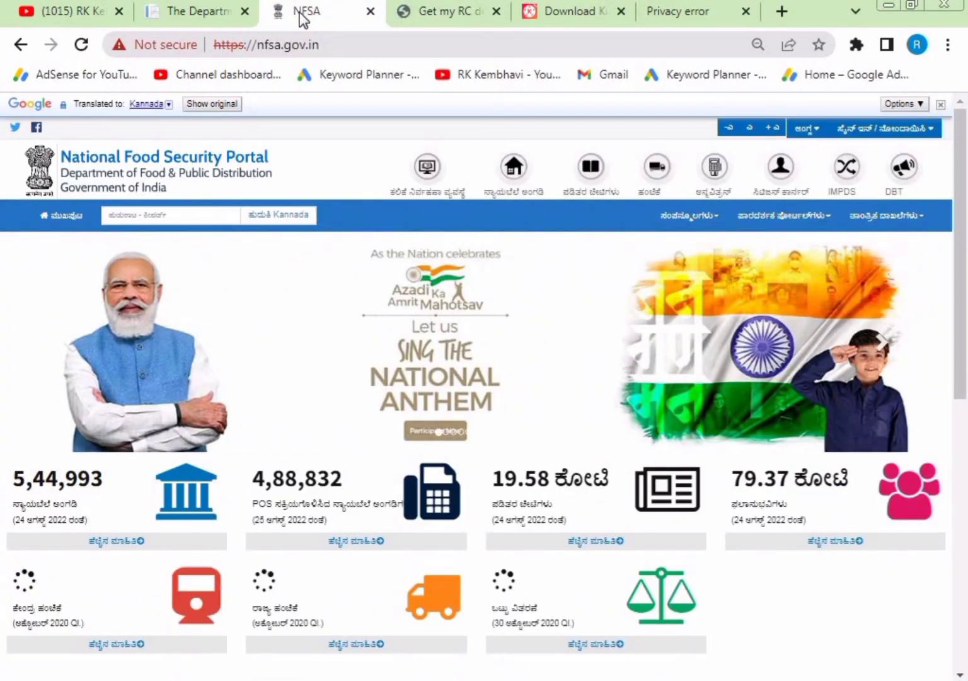
Flip between the Karnataka food department and NFSA portal tabs, finishing on the YouTube channel's Videos page
{"action": "left_click", "coordinate": [183, 18]}
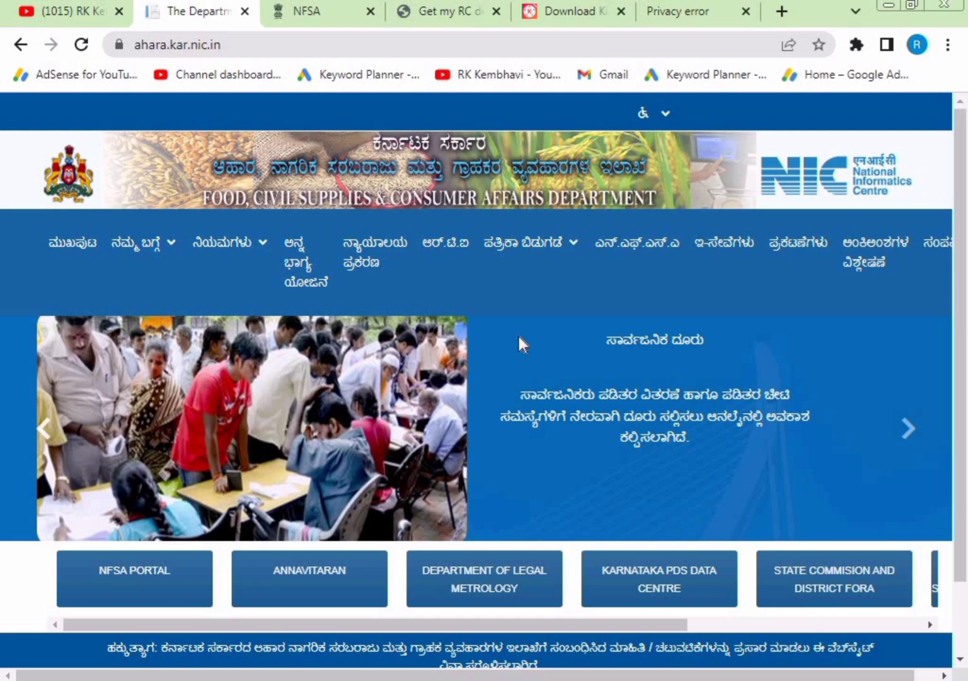
{"action": "left_click", "coordinate": [304, 14]}
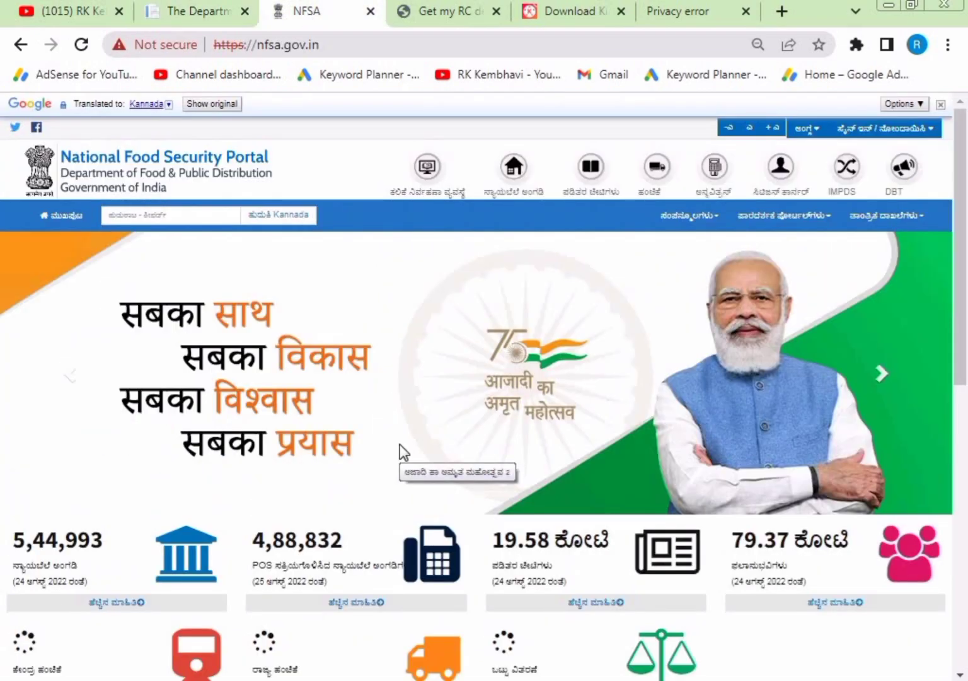
{"action": "left_click", "coordinate": [185, 14]}
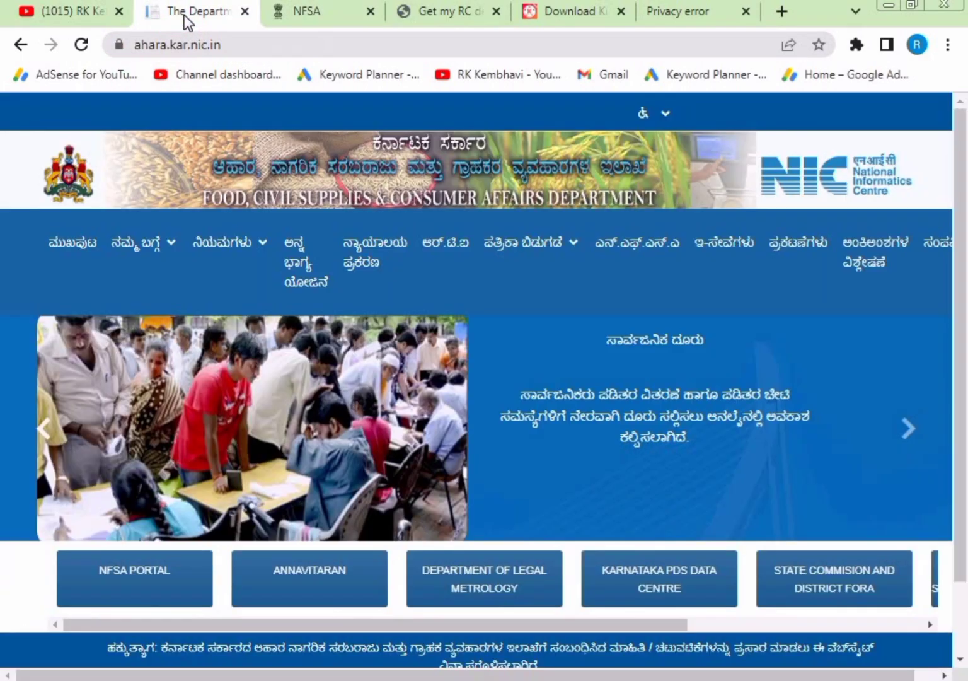
{"action": "left_click", "coordinate": [89, 14]}
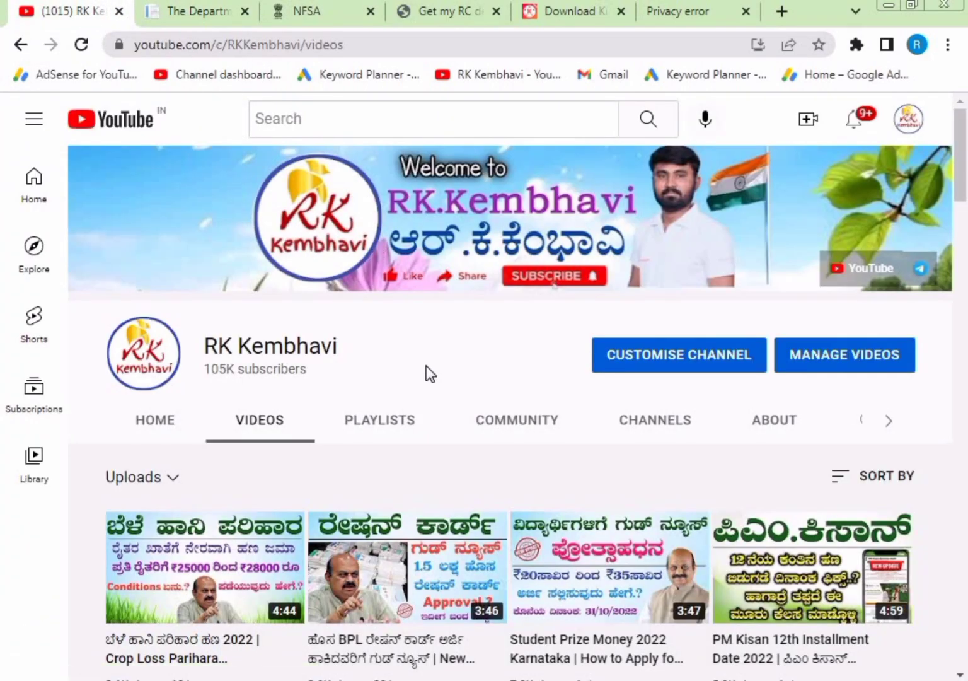